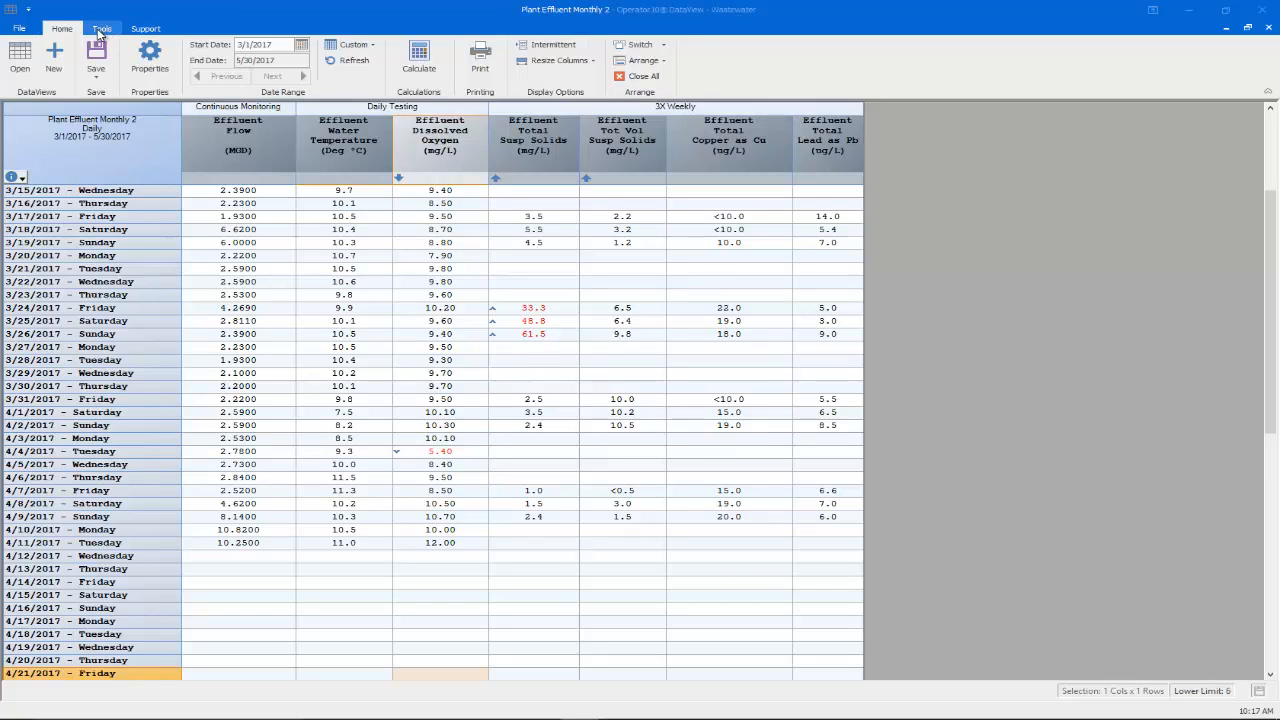
Step: Review the eDV return email address in the Set Email dialog and save it unchanged
click(100, 30)
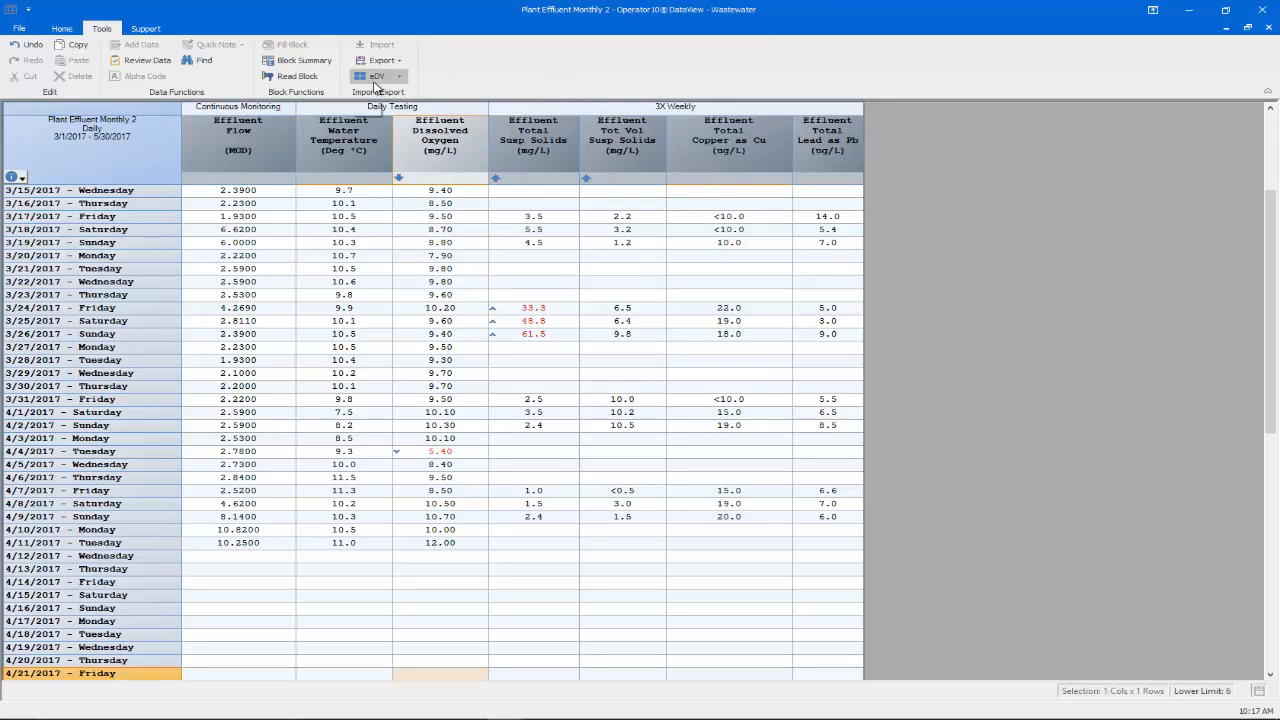
click(399, 80)
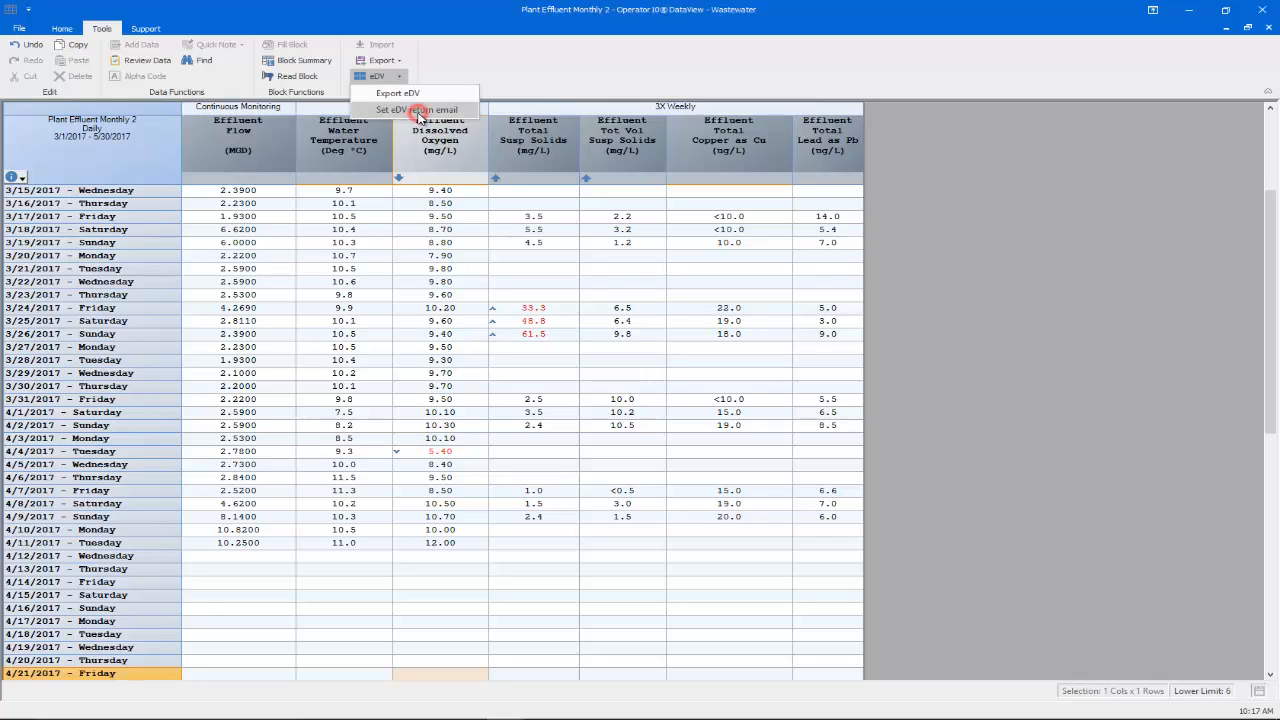
click(418, 112)
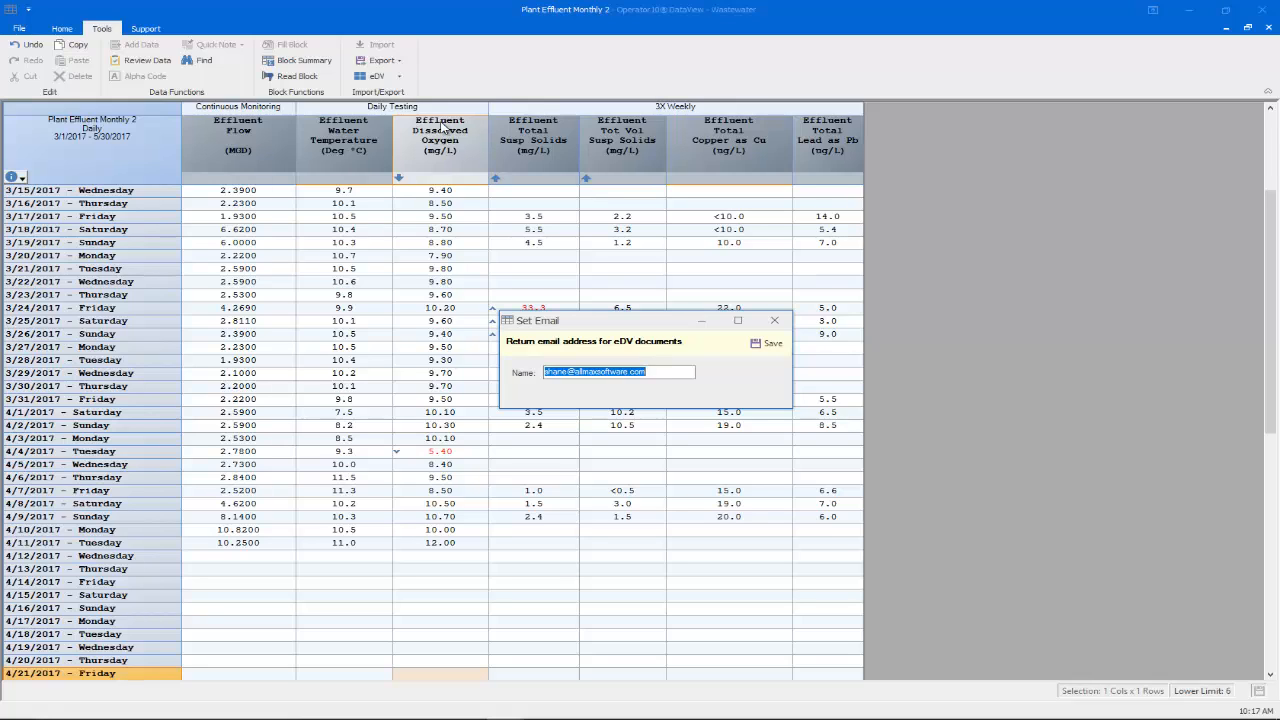
click(766, 346)
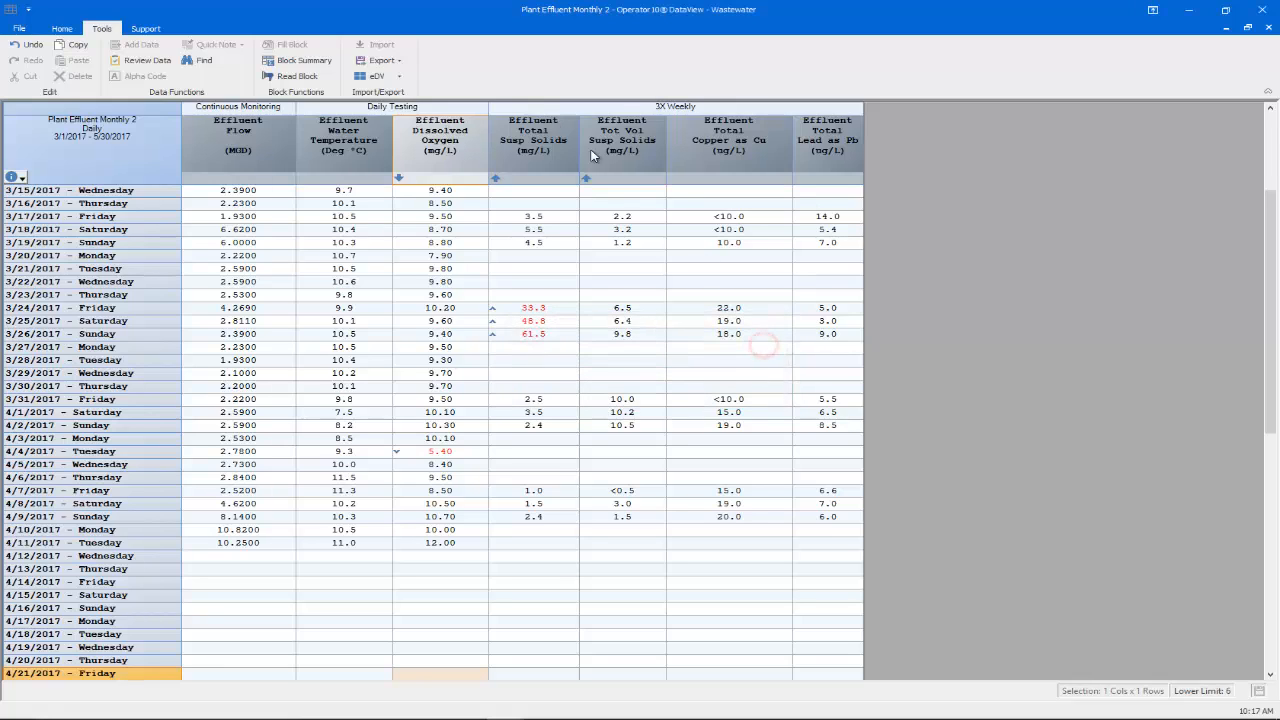
Step: Export an eDV document with data, not a template, for 3/1/2017 to 5/30/2017
click(375, 83)
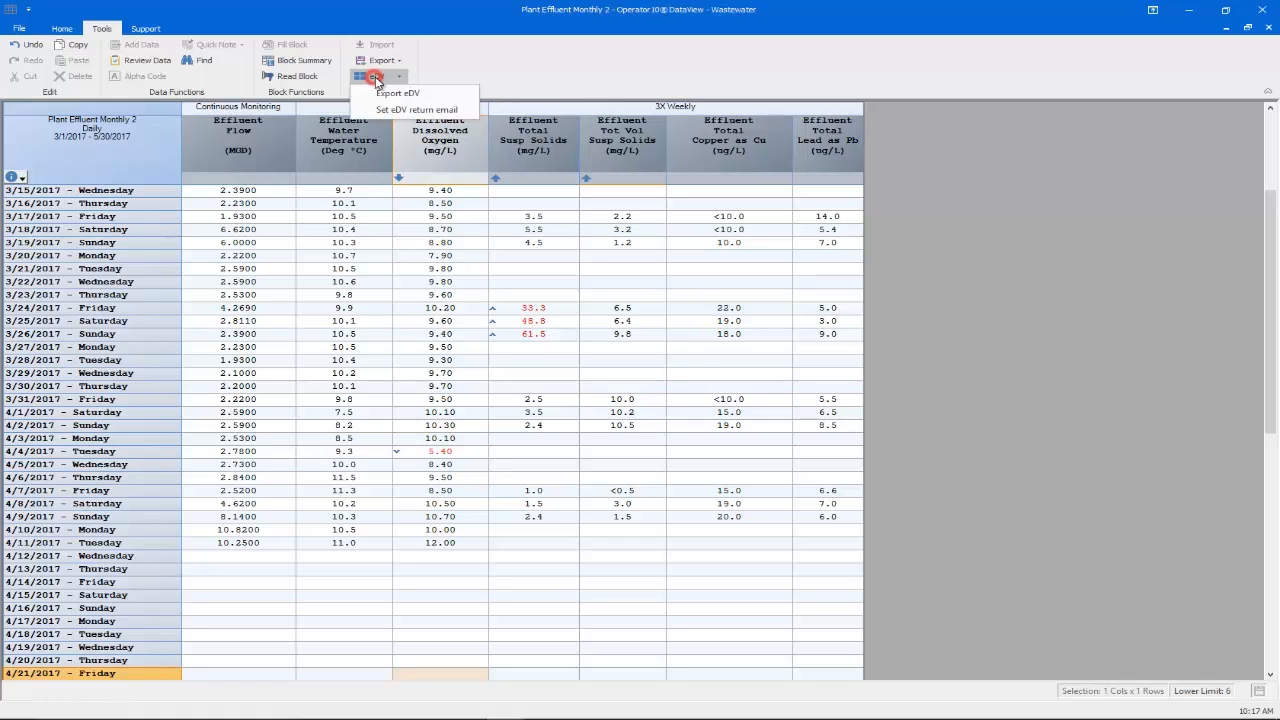
click(408, 94)
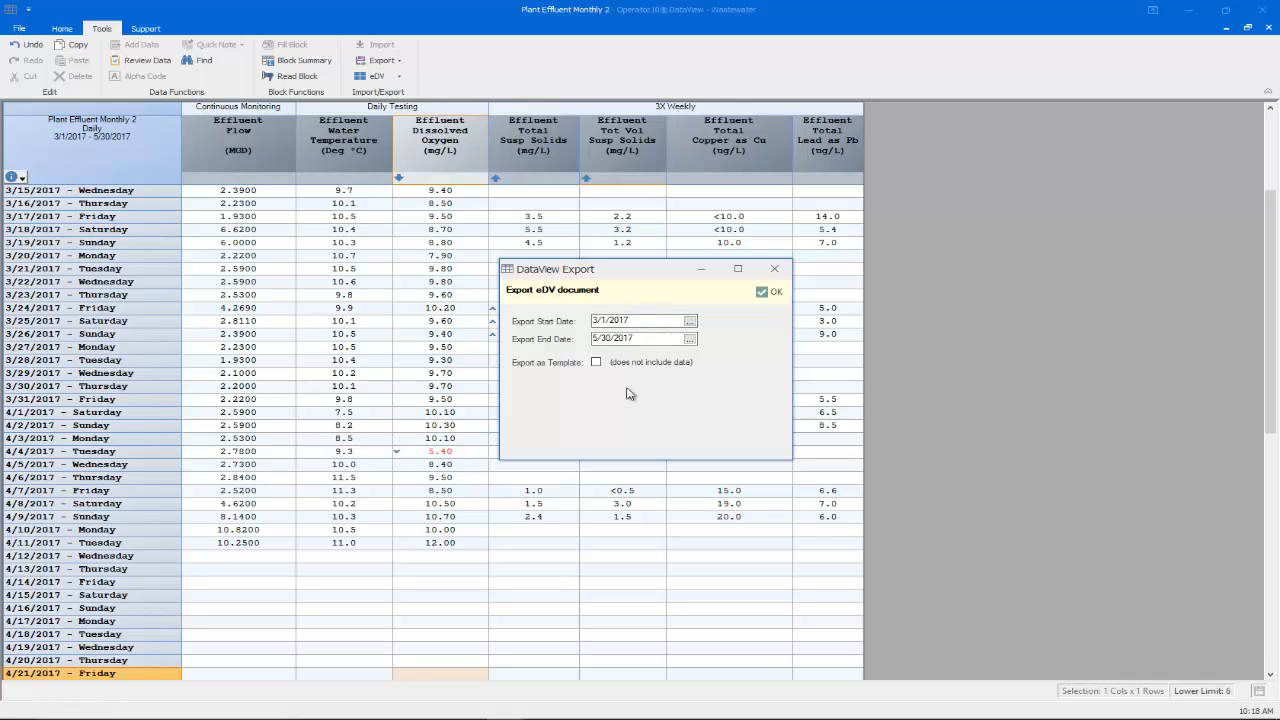
click(597, 363)
click(597, 363)
click(770, 293)
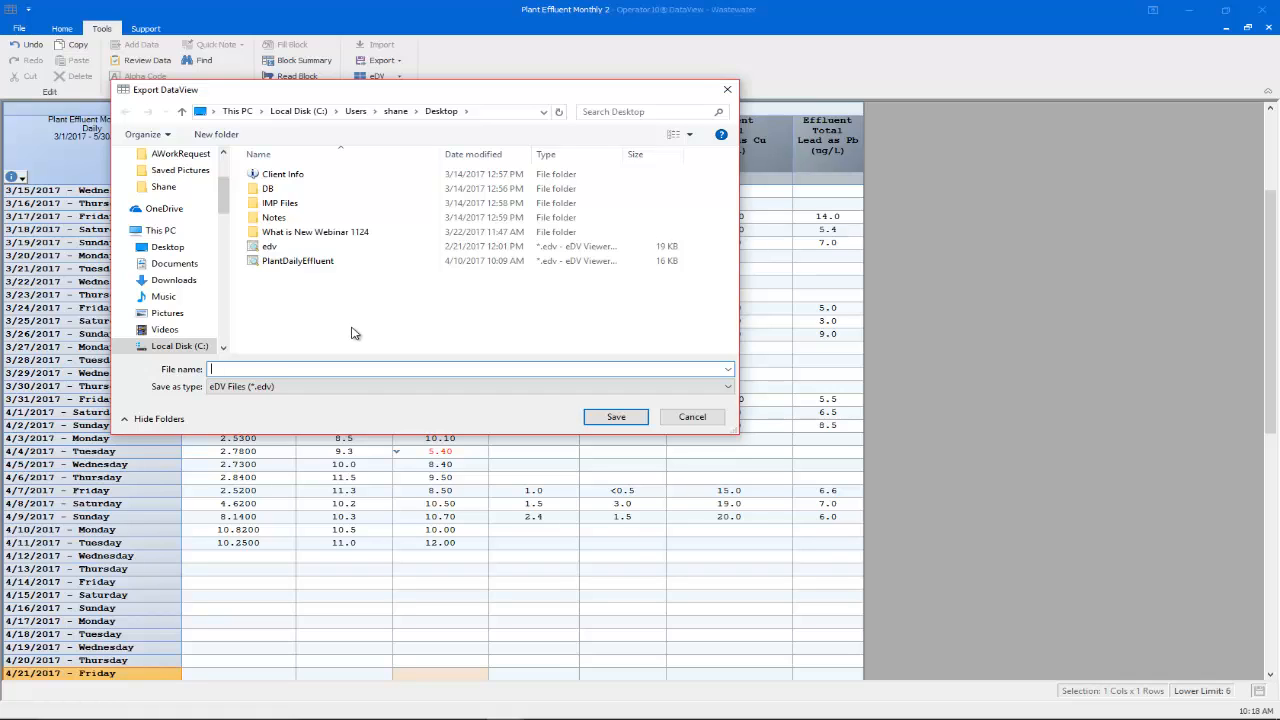
Step: Save the export on the Desktop as PlantDailyEffluent.edv, replacing the existing file
click(177, 248)
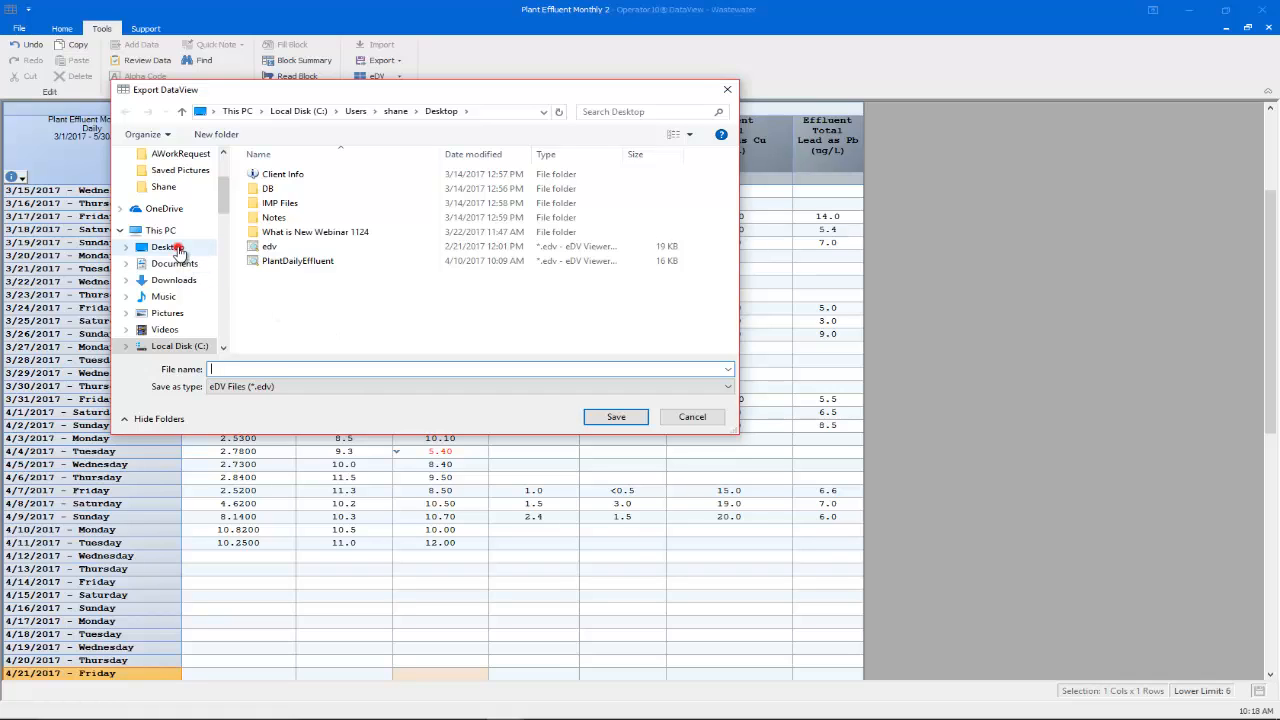
click(289, 370)
text(pl)
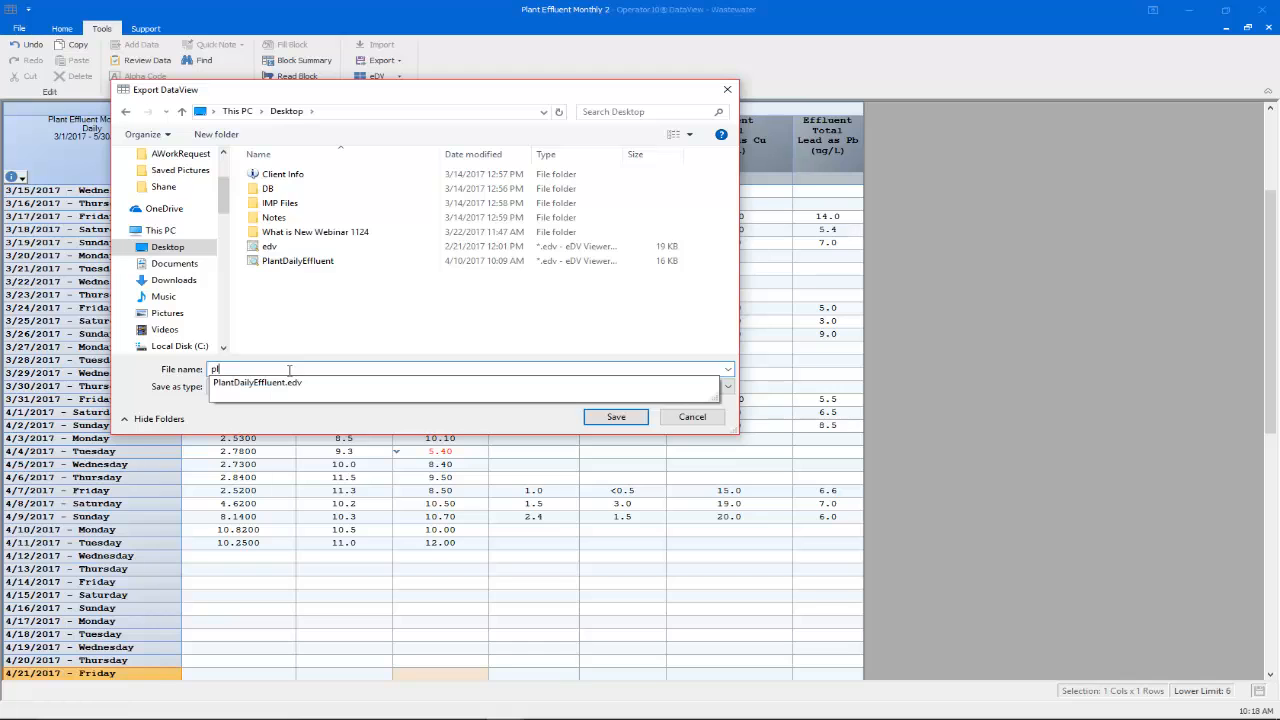
click(339, 389)
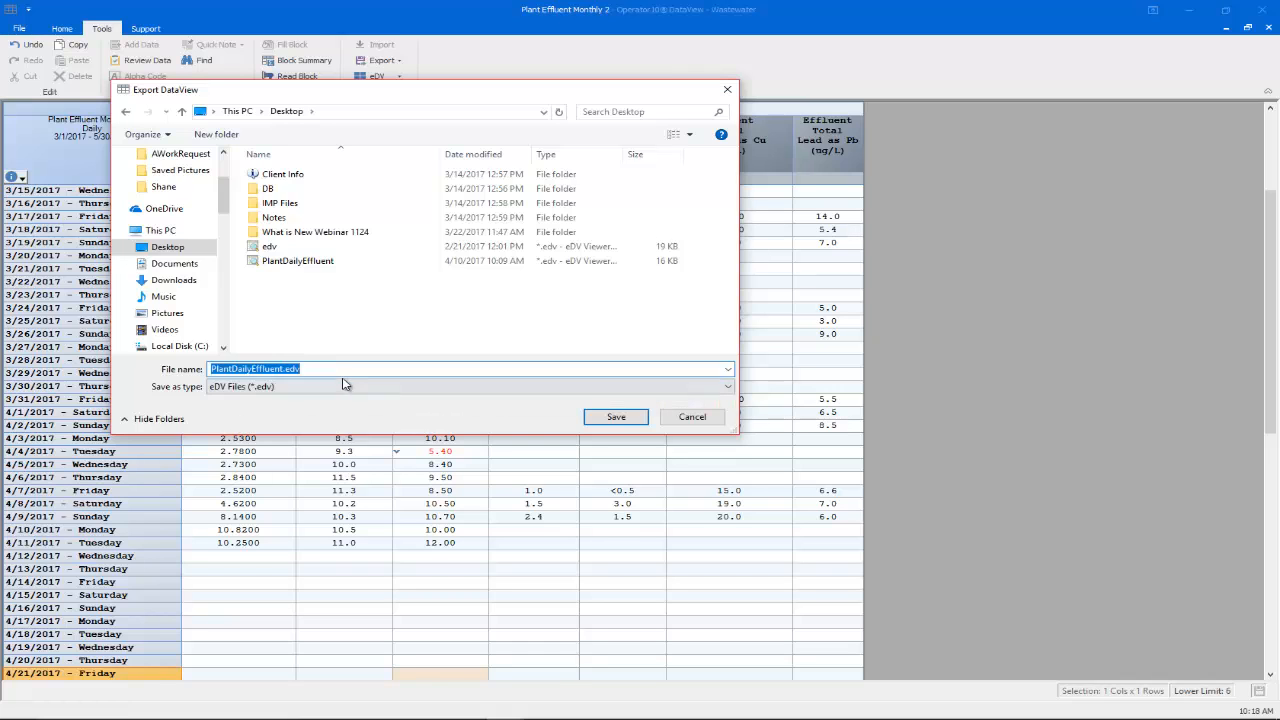
click(616, 416)
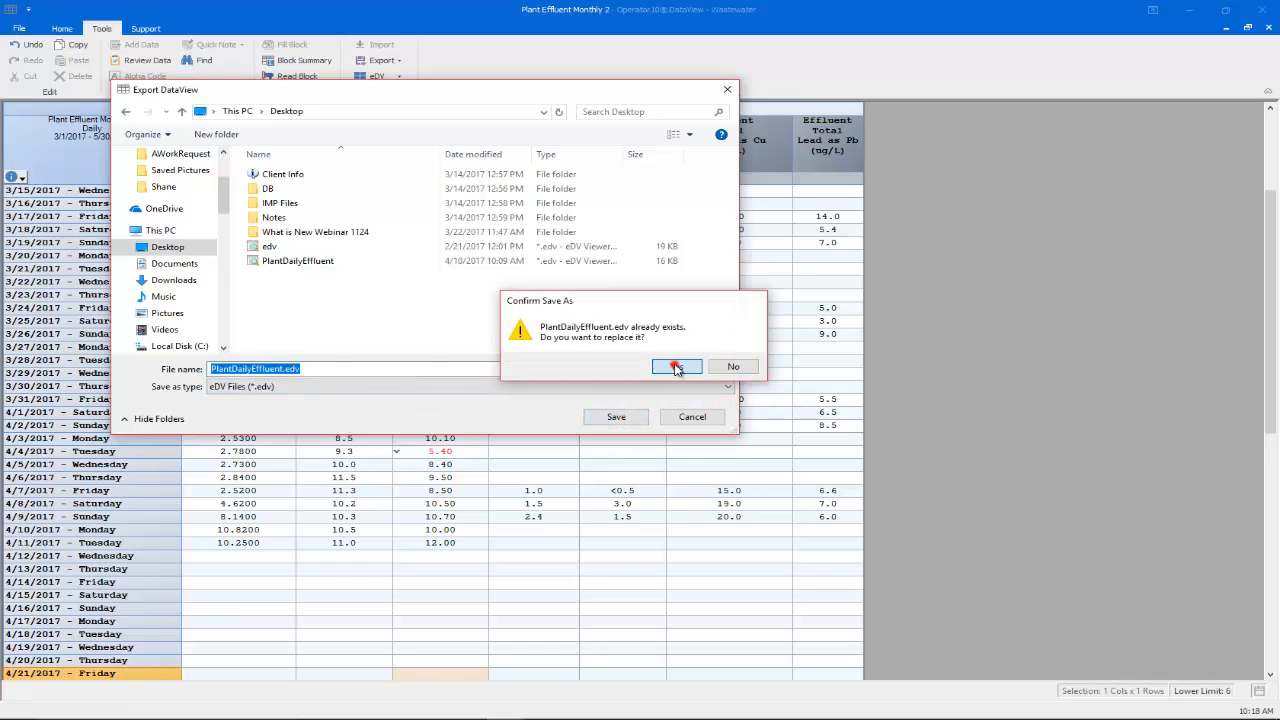
click(676, 367)
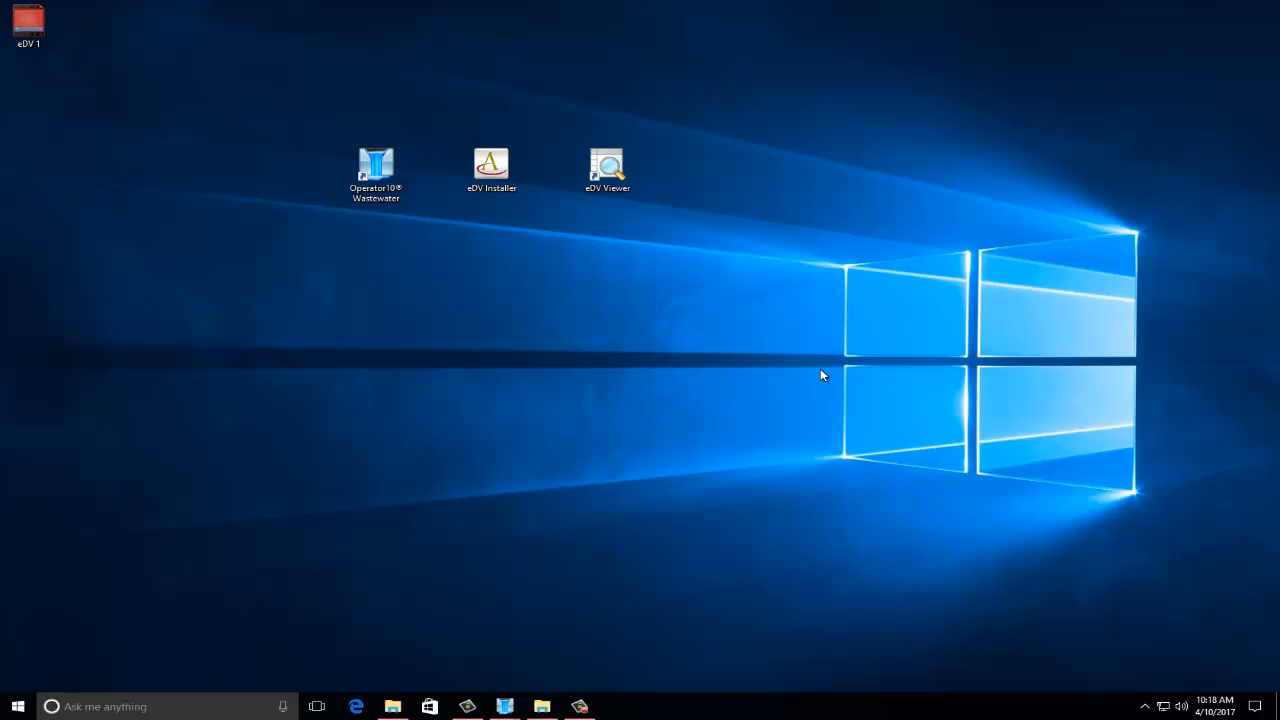
Step: Bring up the context options for the Operator10 Wastewater desktop shortcut
click(18, 707)
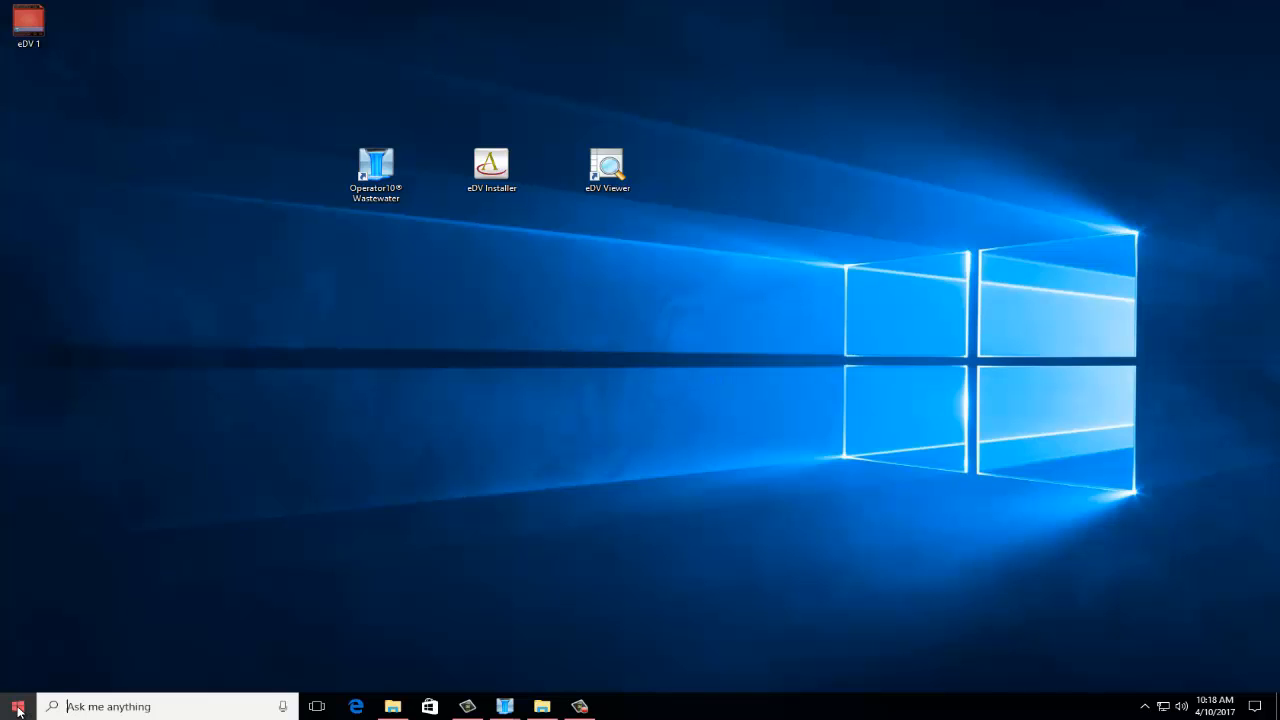
click(19, 711)
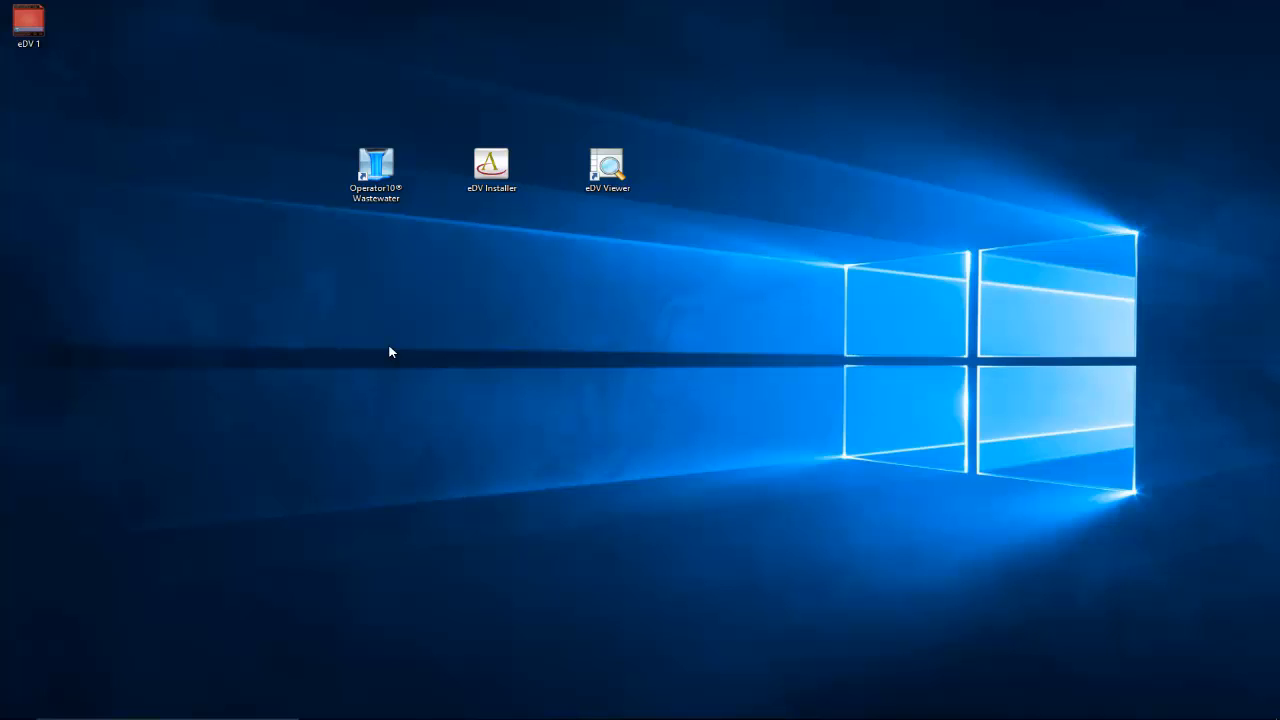
right_click(379, 172)
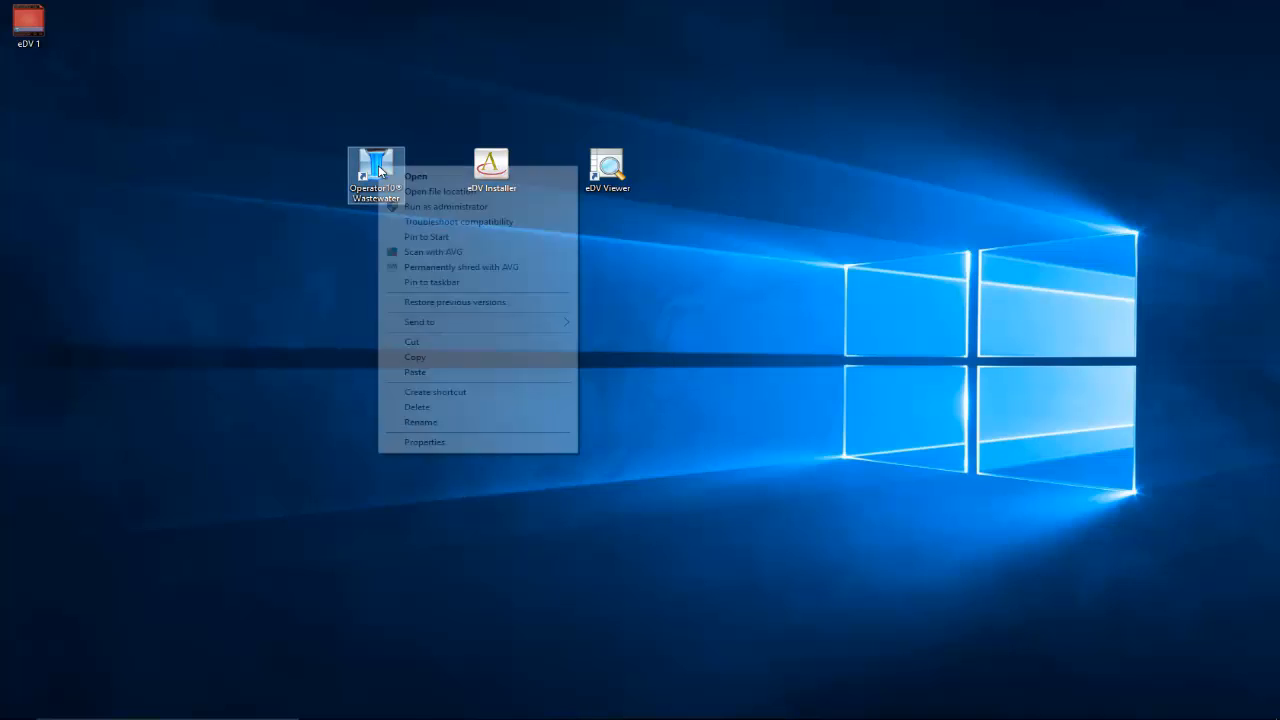
Step: Copy eDVViewerInstaller from the maximized Wastewater folder, then minimize the folder window
click(445, 193)
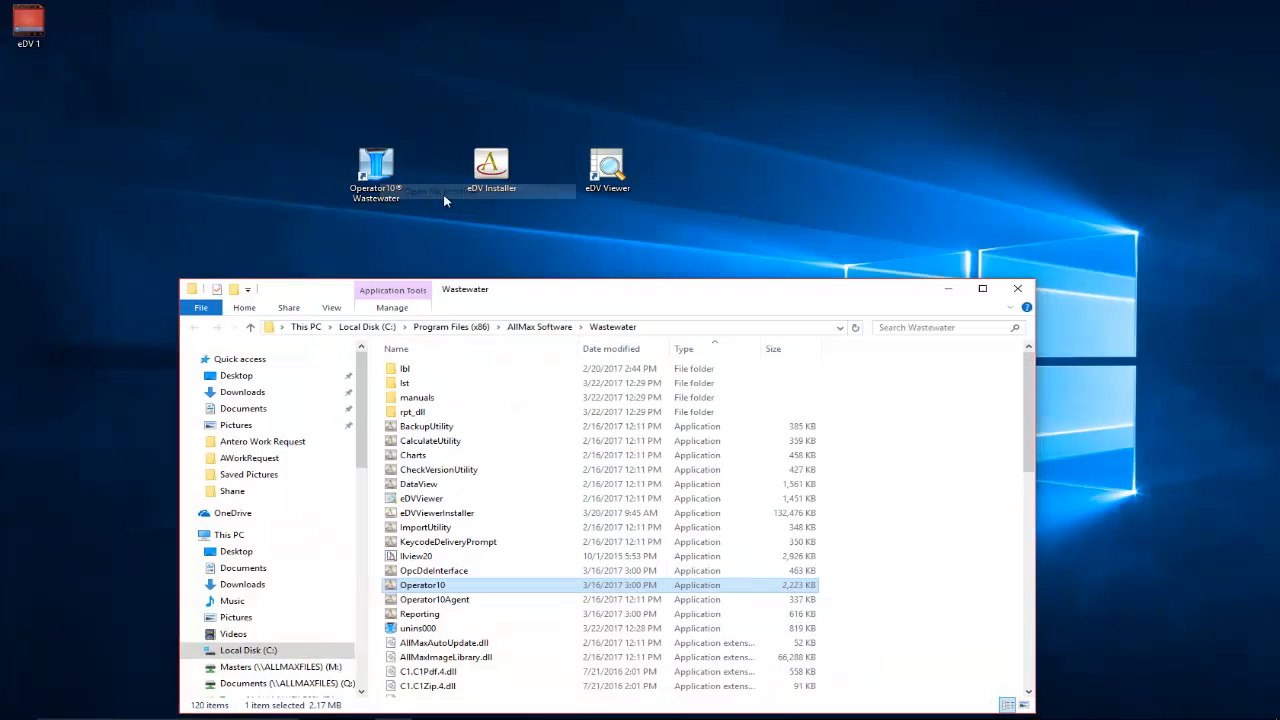
click(994, 290)
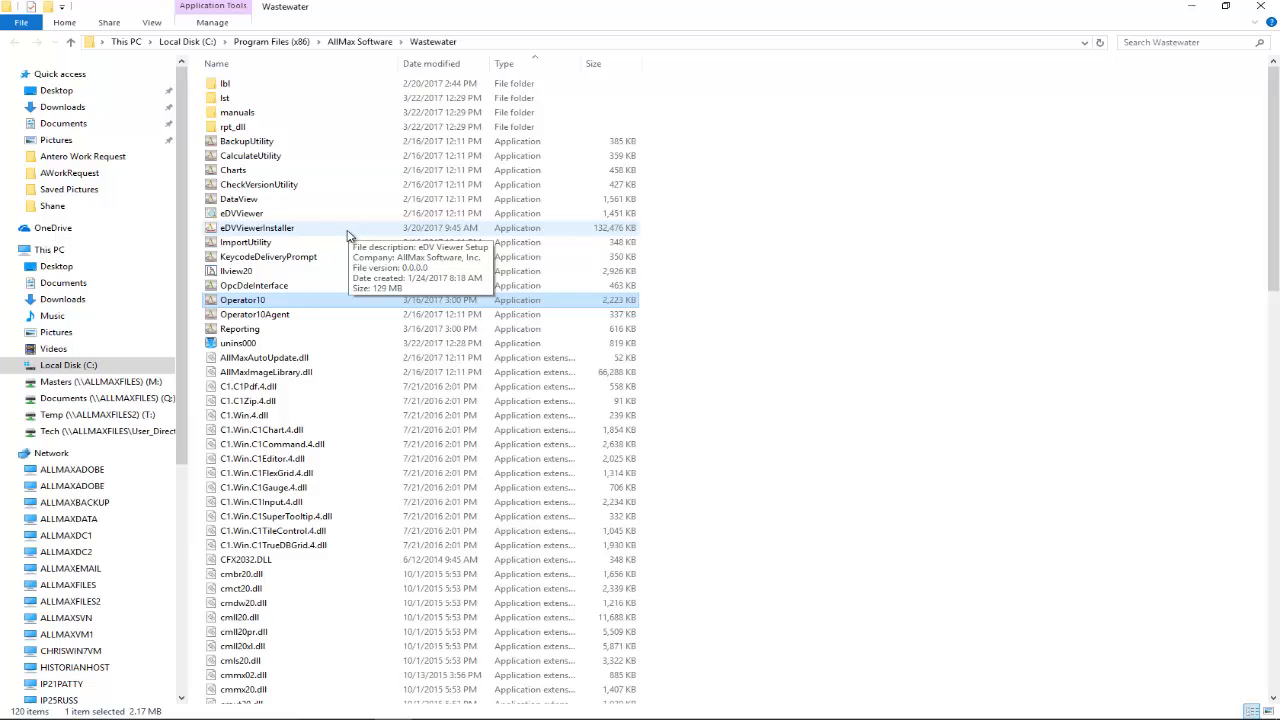
click(278, 236)
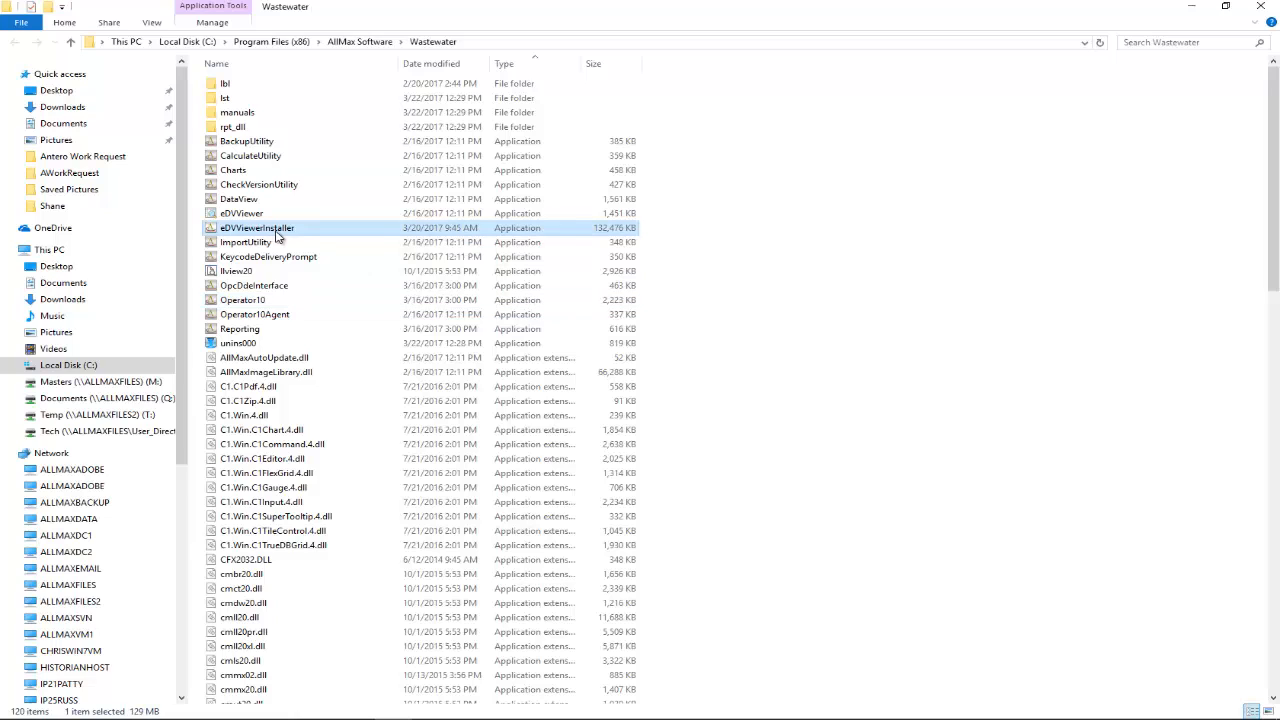
right_click(278, 234)
click(337, 403)
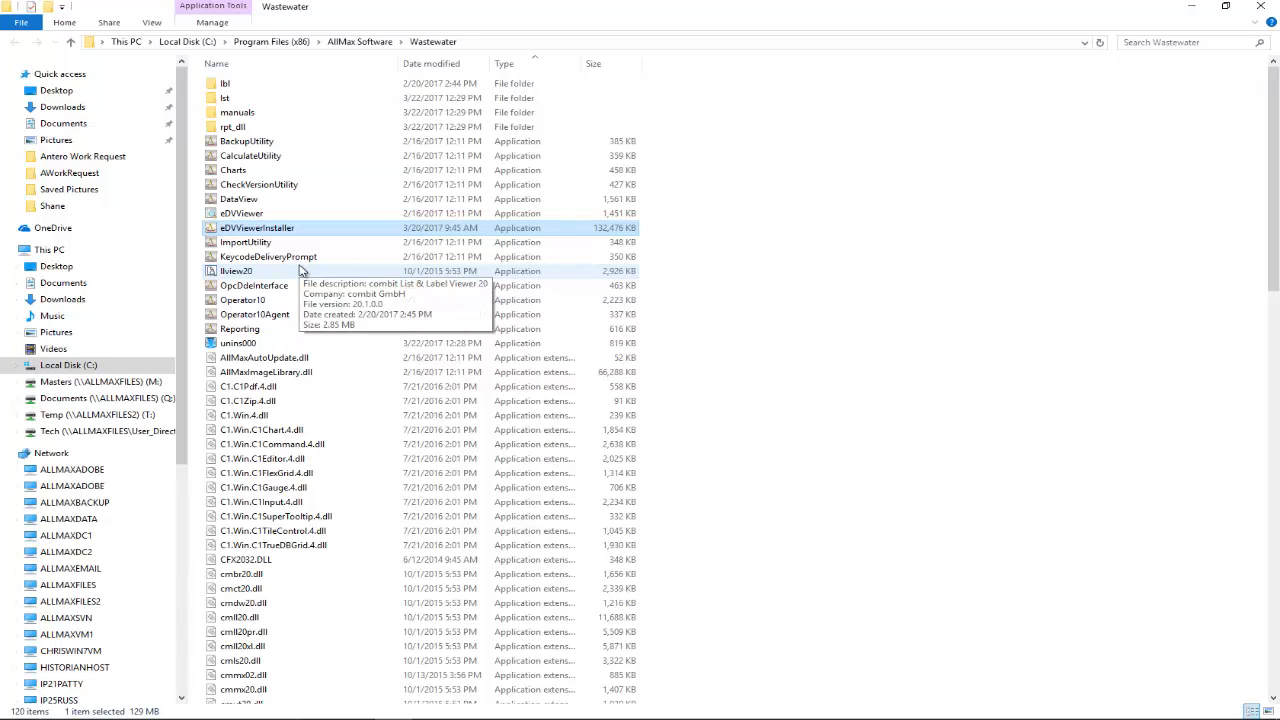
click(1189, 7)
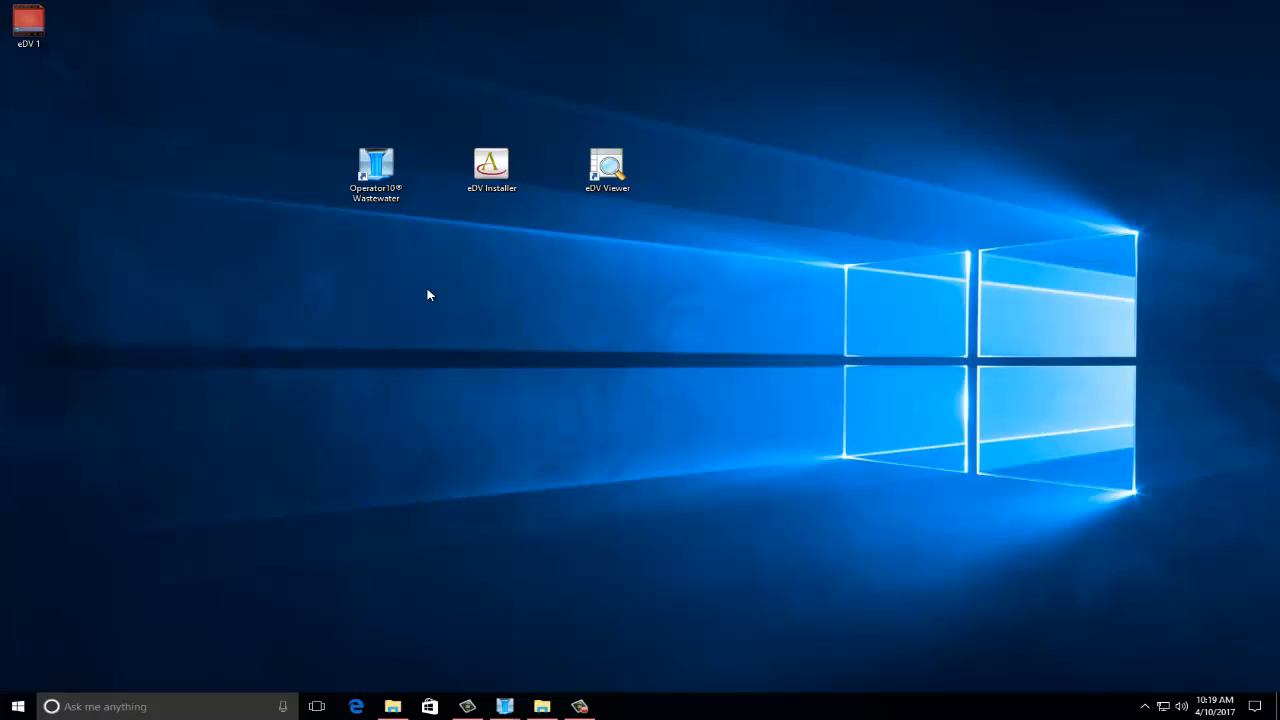
Step: Run the eDV Installer from its desktop icon
double_click(494, 172)
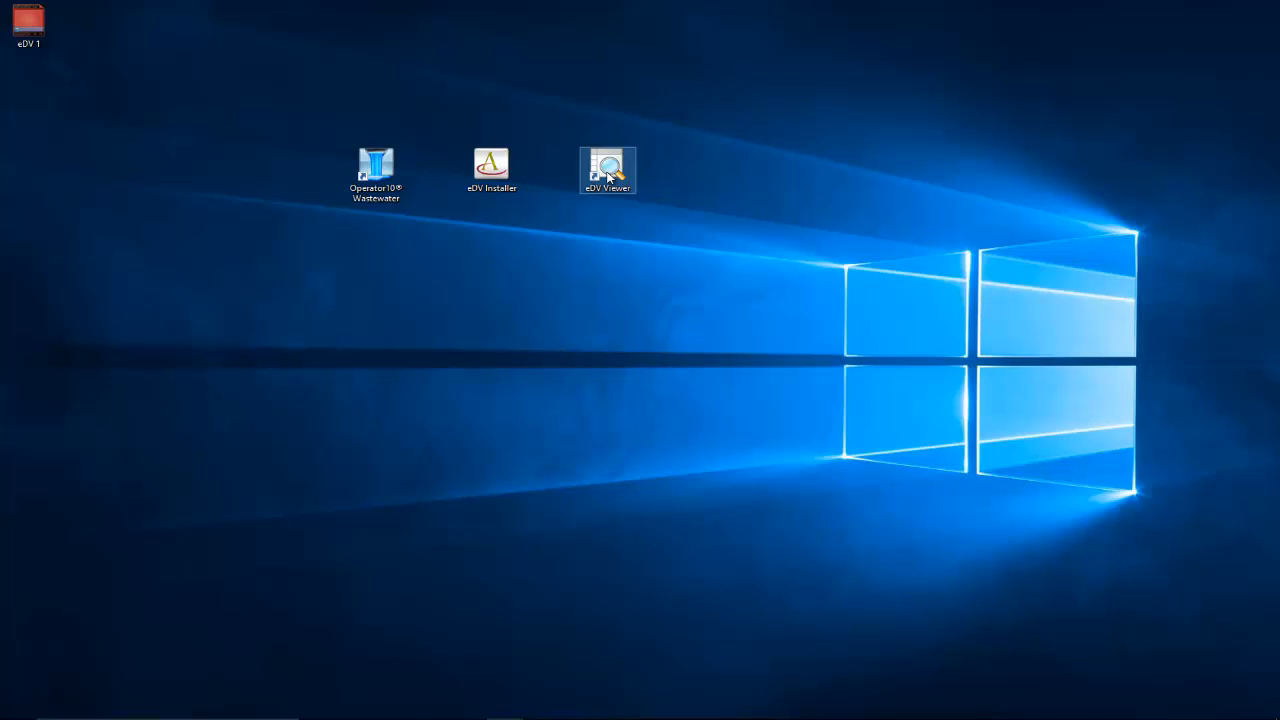
Step: Restore eDV Viewer, close the open PlantDailyEffluent document, and begin opening an eDV file
mouse_move(643, 714)
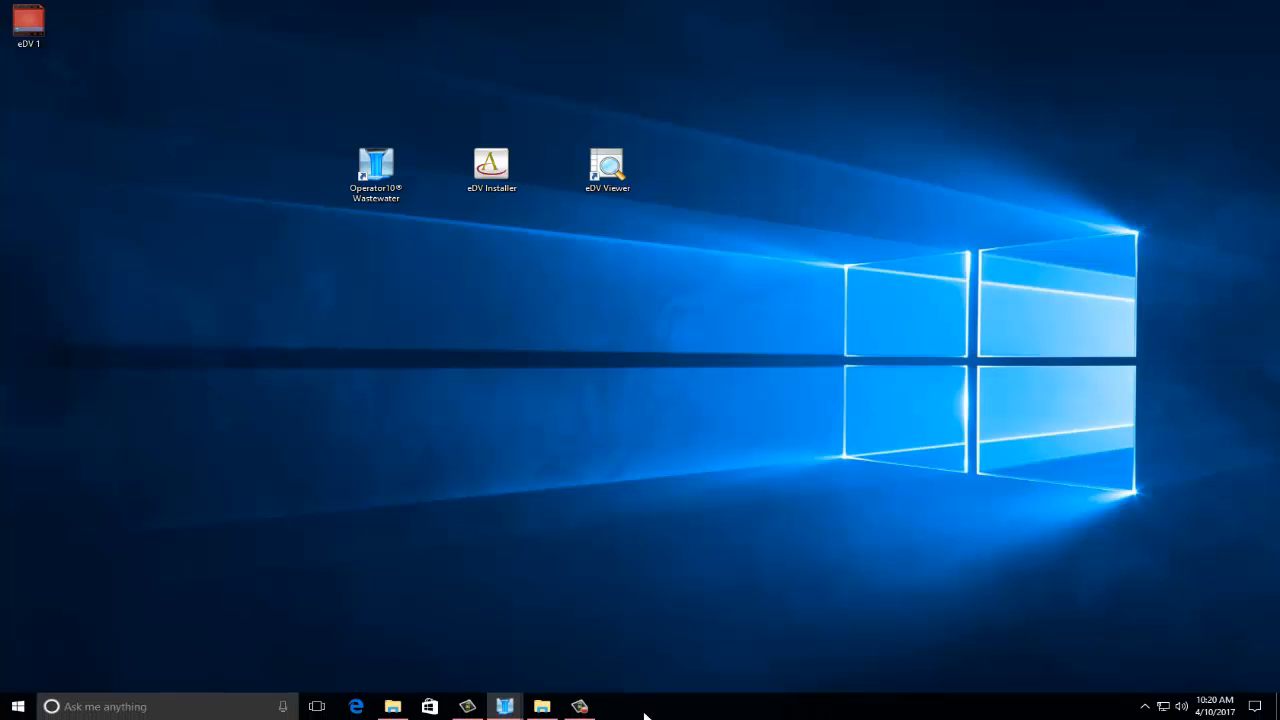
click(541, 708)
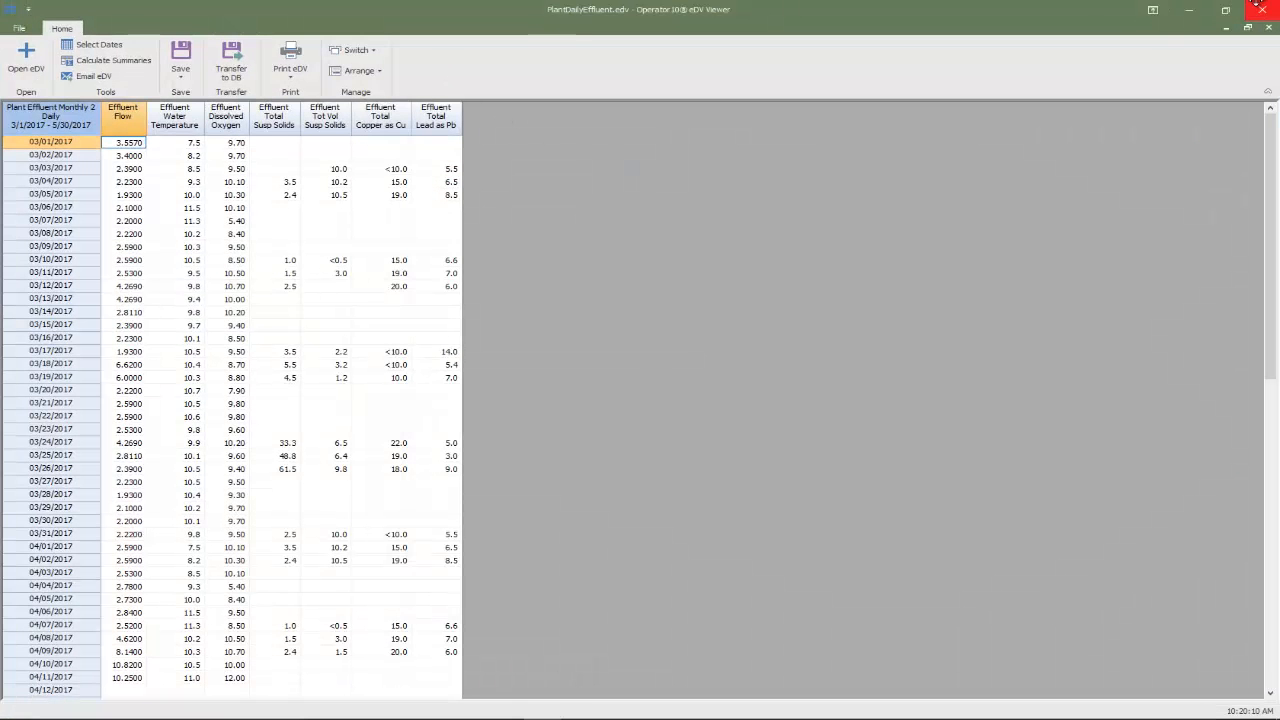
click(1270, 32)
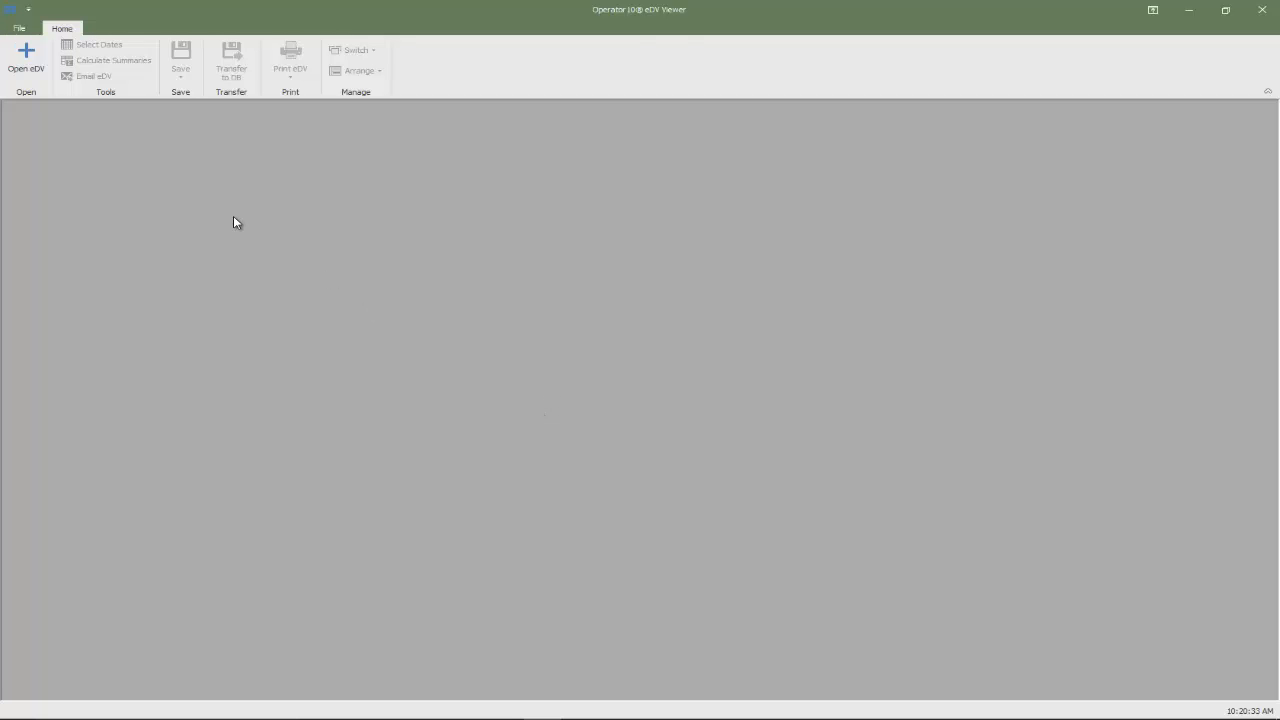
click(42, 73)
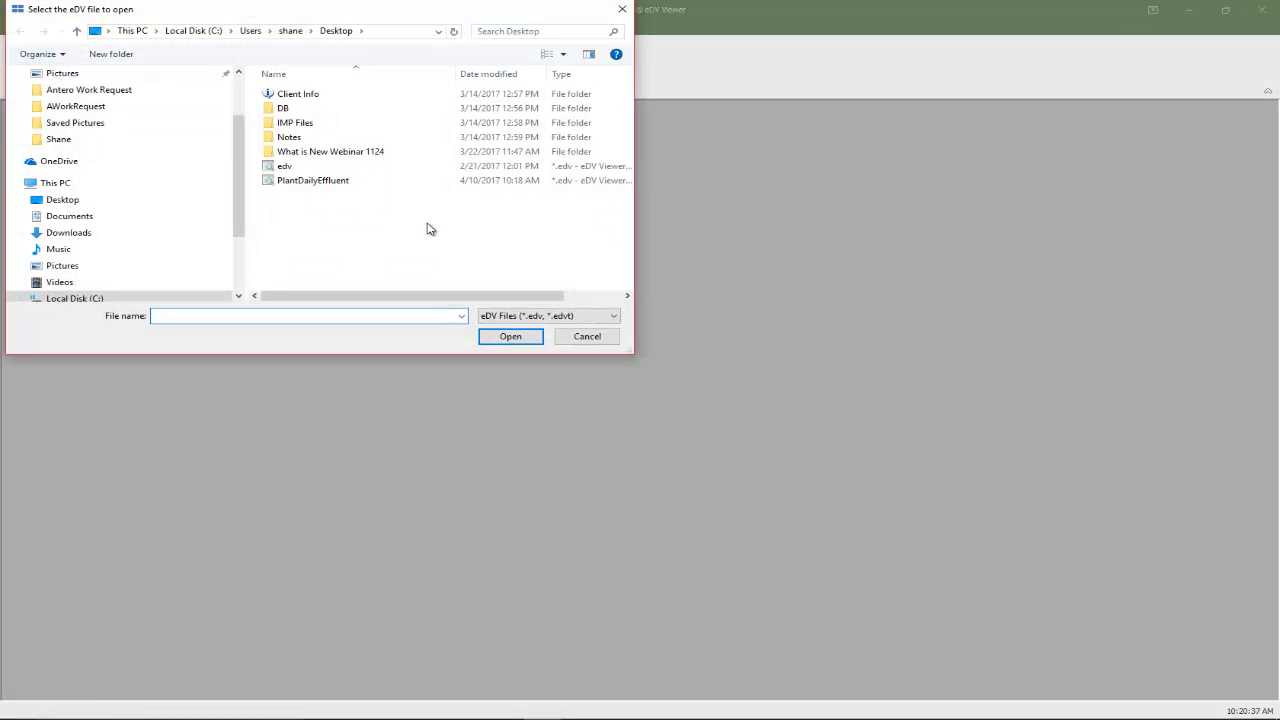
Step: Open PlantDailyEffluent from the Desktop and select the blank 04/12/2017 row
click(316, 183)
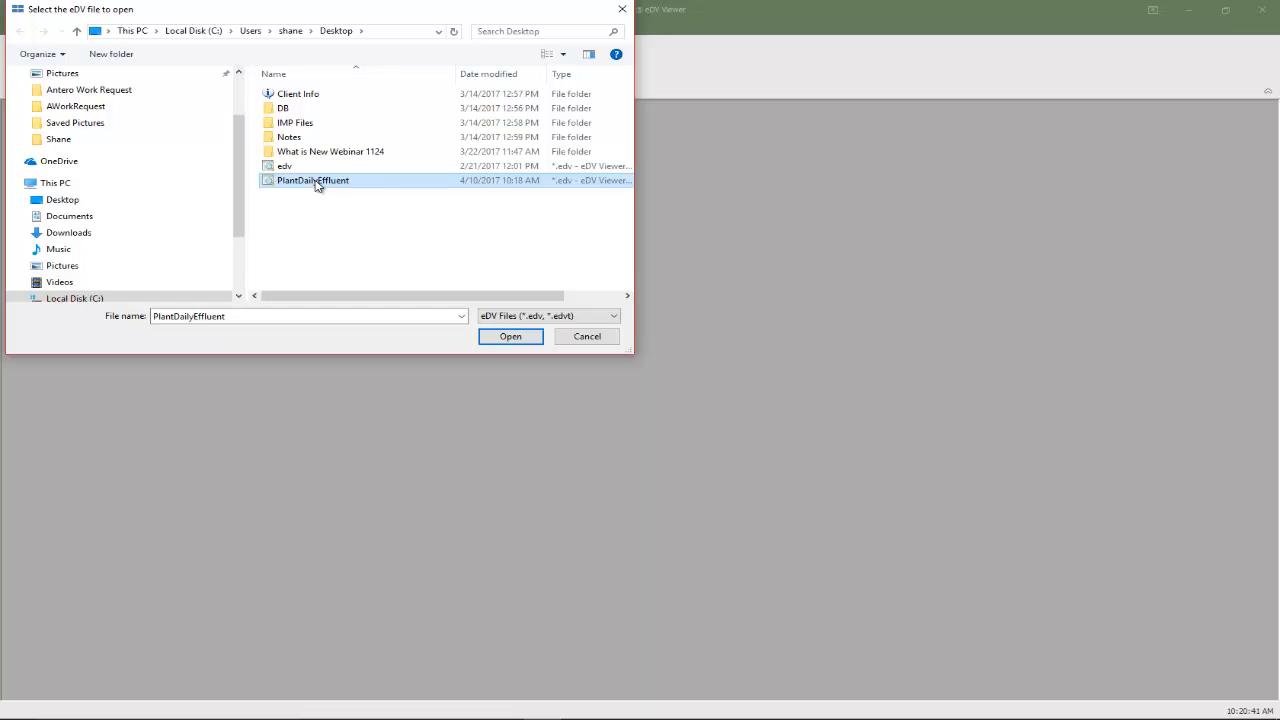
click(509, 342)
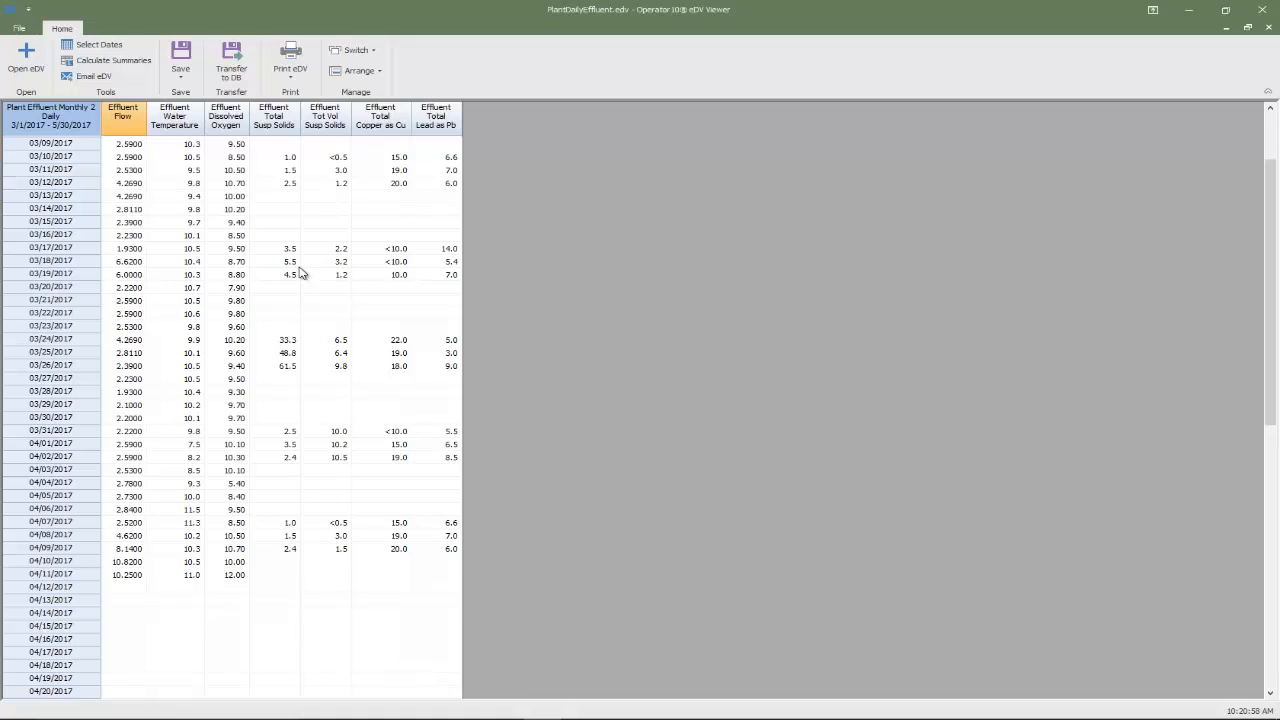
scroll(202, 476, down, 8)
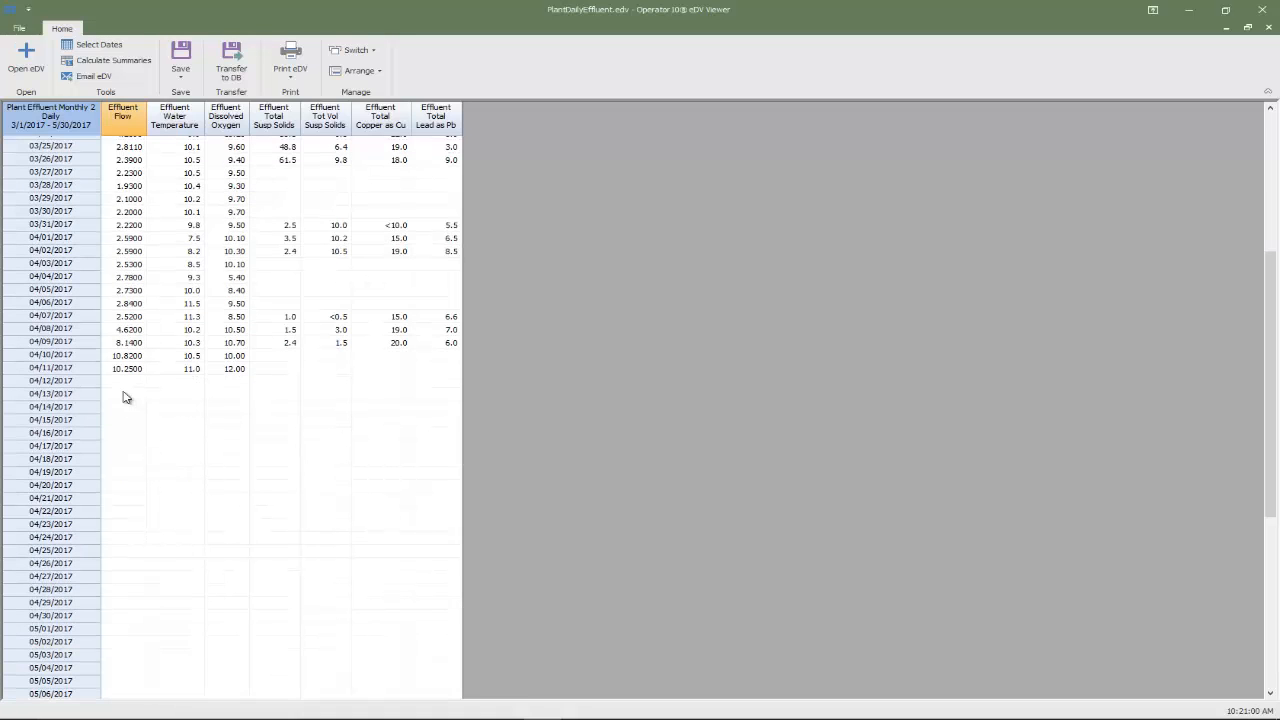
click(80, 381)
Step: Enter 04/12/2017 flow 10.250, temperature 11.0 and dissolved oxygen 12
click(128, 382)
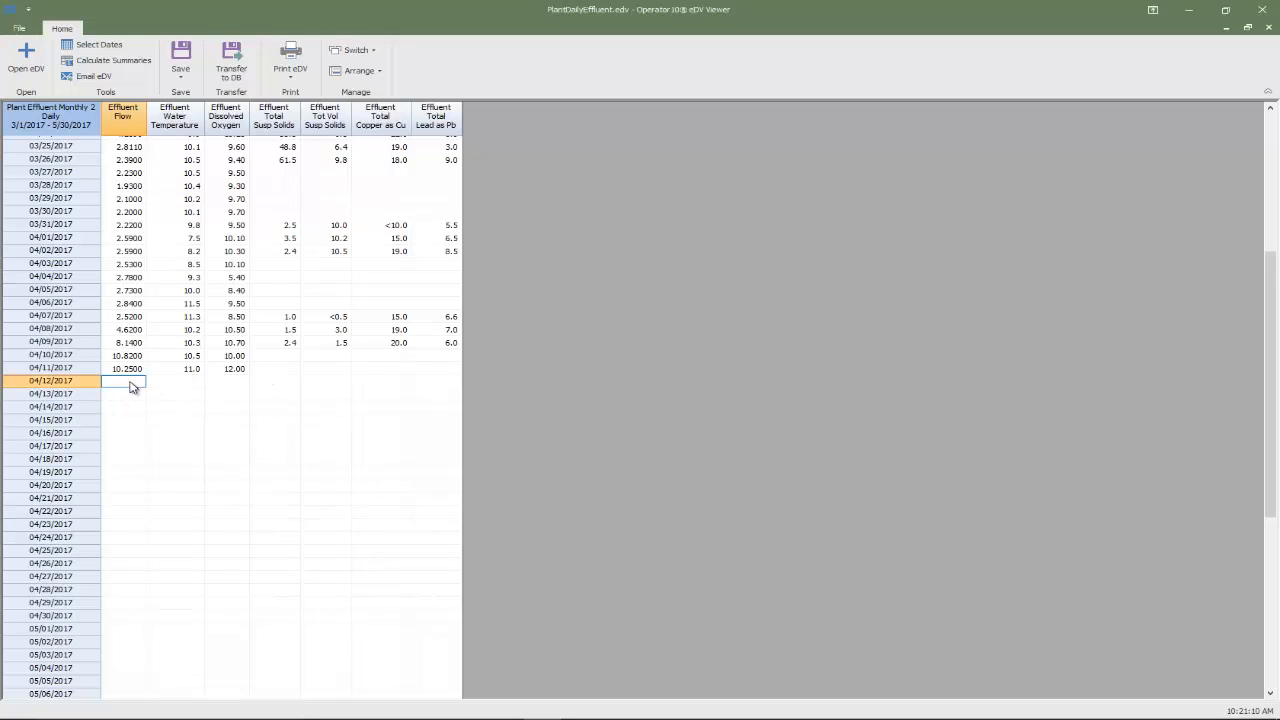
text(10.250)
key(Tab)
text(11.0)
key(Tab)
text(1)
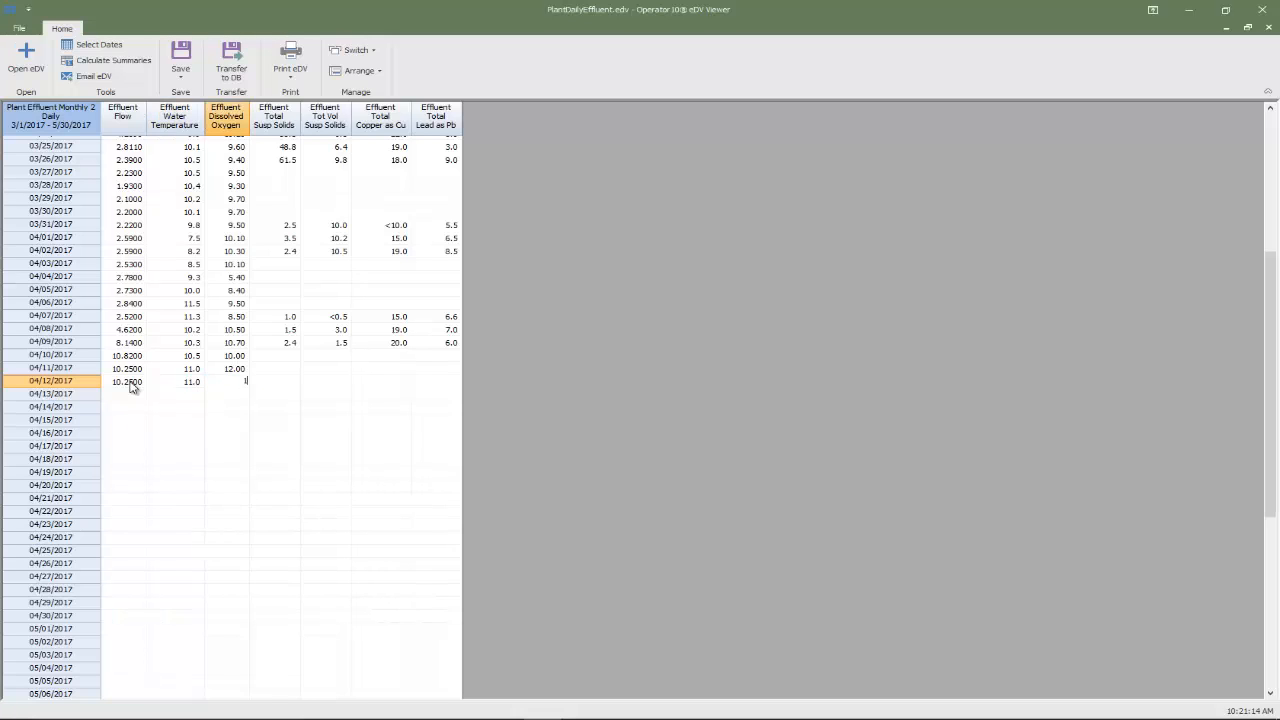
text(2)
key(Tab)
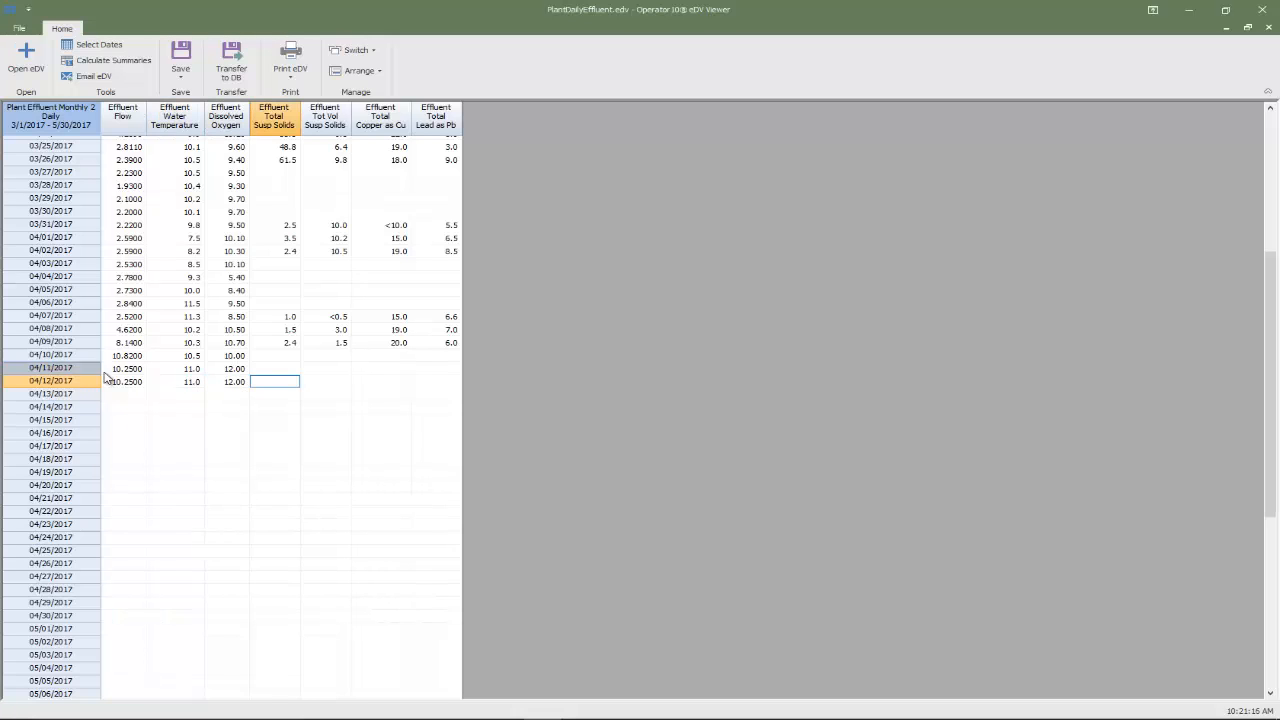
Step: Change the 04/09/2017 readings to solids 2.2, volatile solids 1.8, copper 21 and lead 7
click(289, 342)
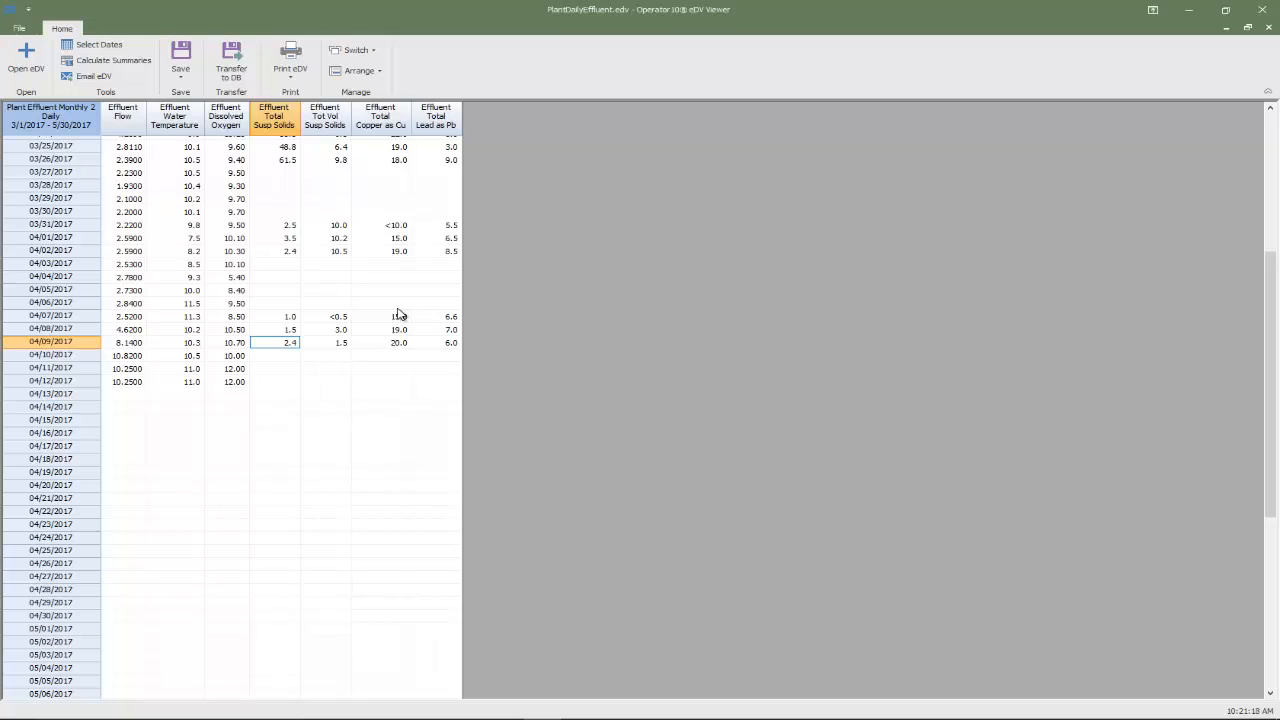
text(2.2)
key(Tab)
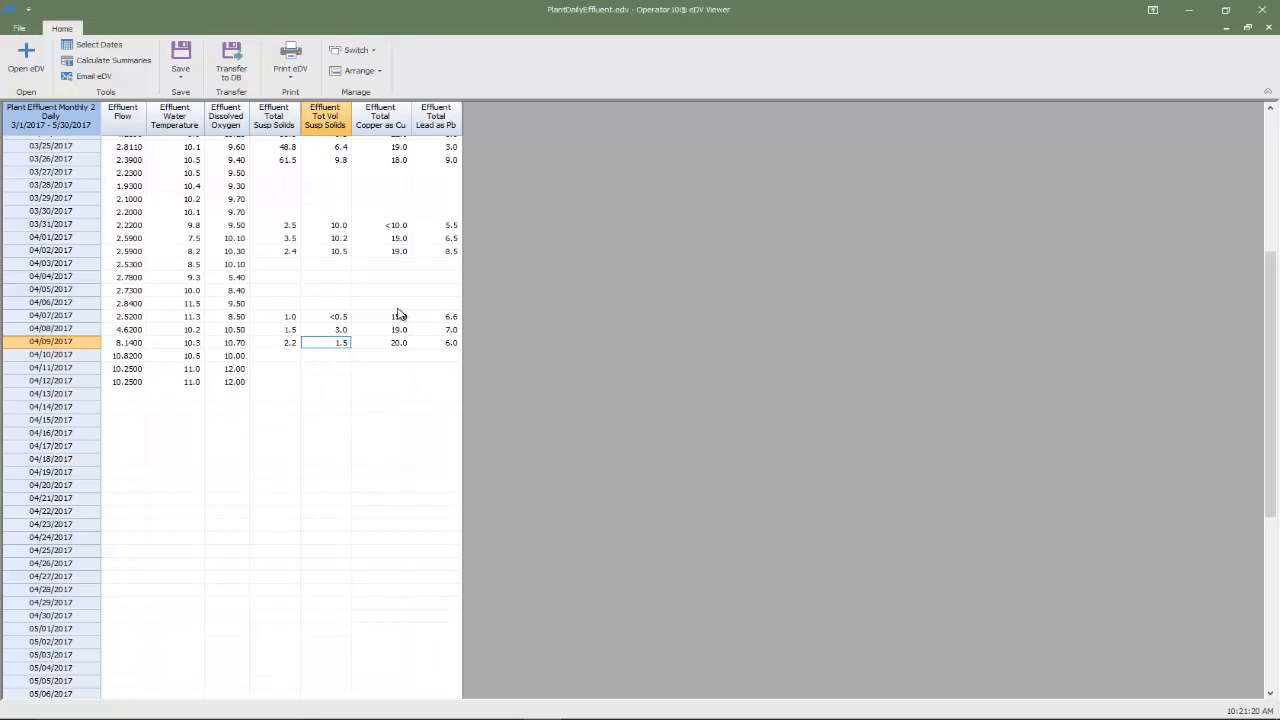
text(1.5)
key(BackSpace)
text(8)
key(Tab)
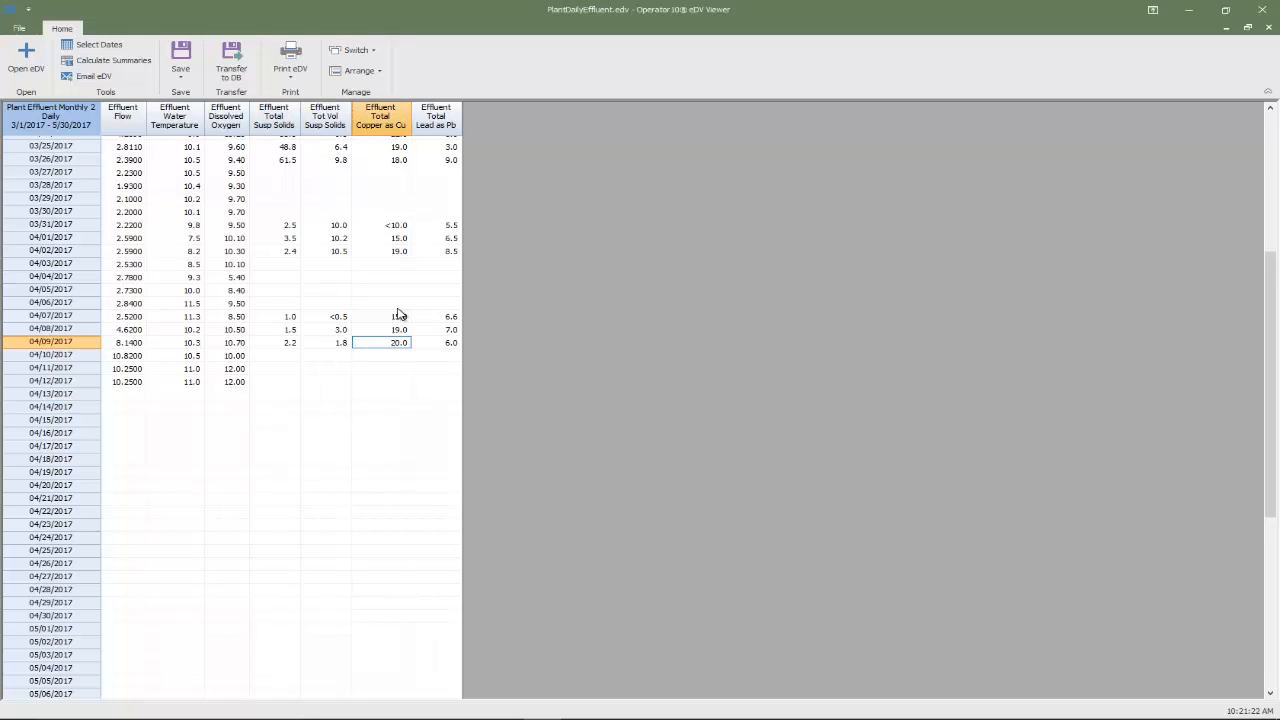
text(21)
key(Tab)
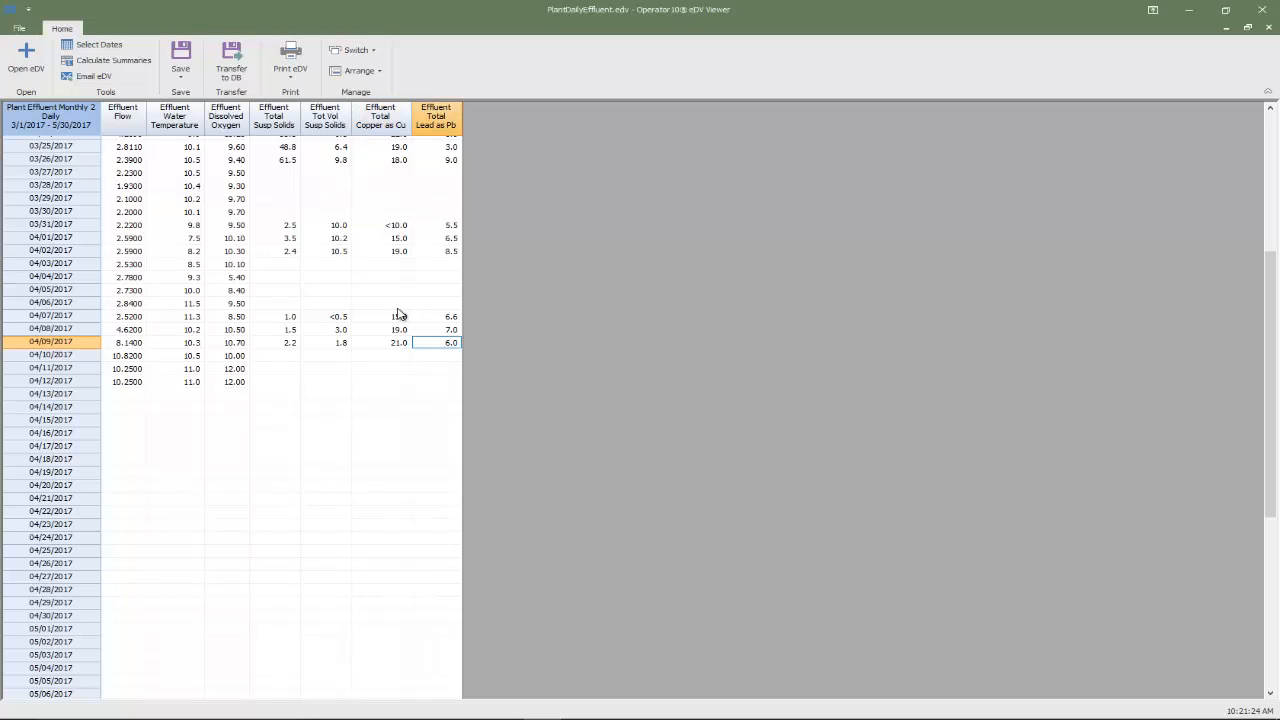
text(7)
key(Tab)
click(349, 394)
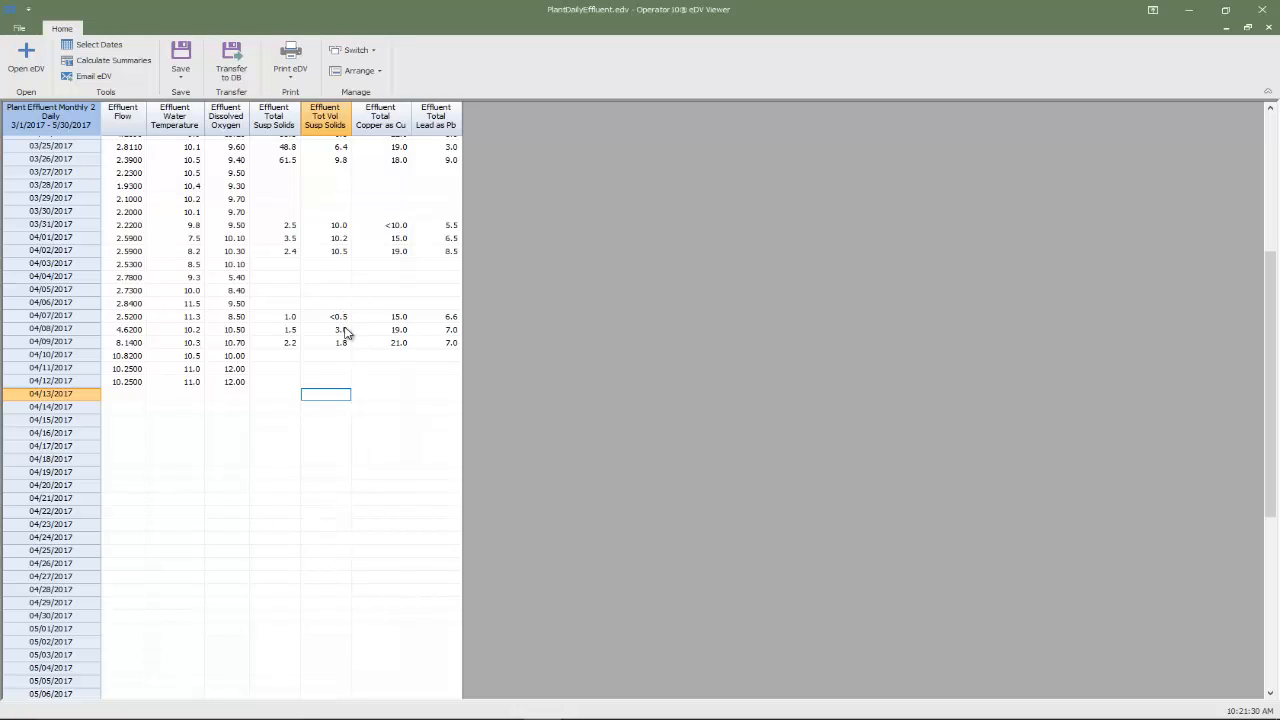
Step: Save the edited eDV under its existing name PlantDailyEffluent
click(181, 62)
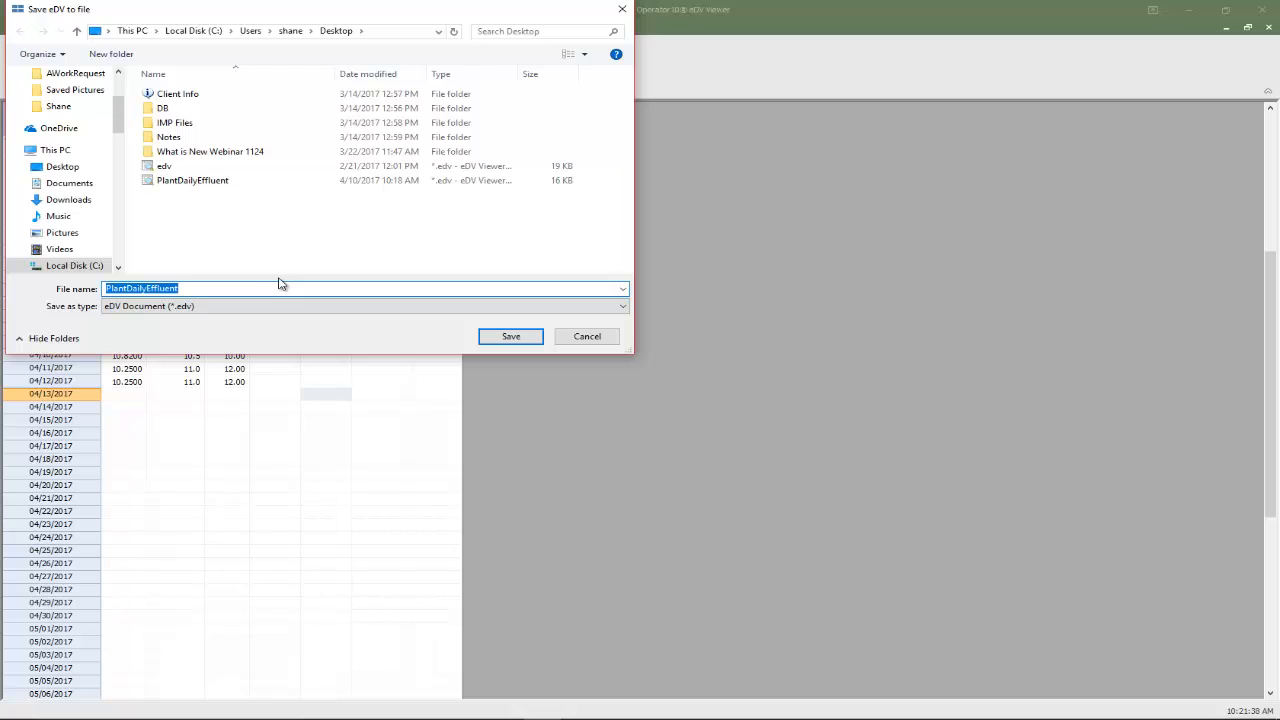
click(586, 338)
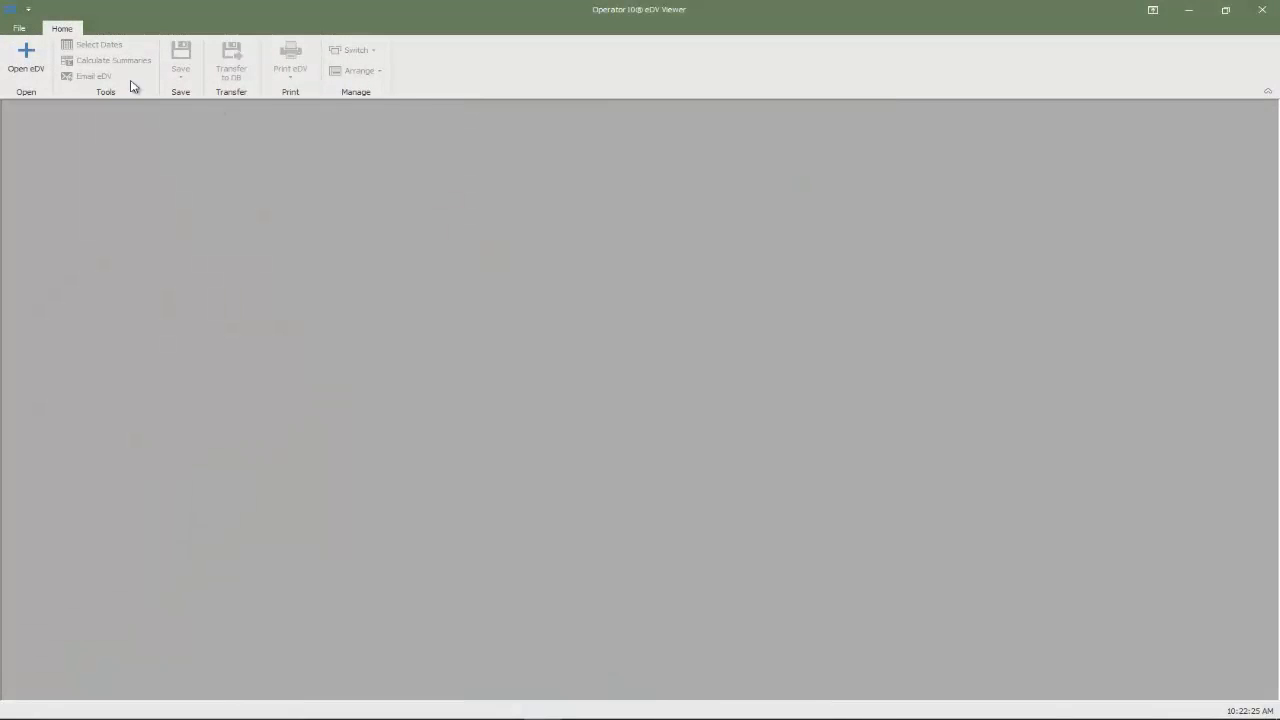
Step: Reopen the saved PlantDailyEffluent.edv file and start its transfer to the Operator10 database
click(36, 64)
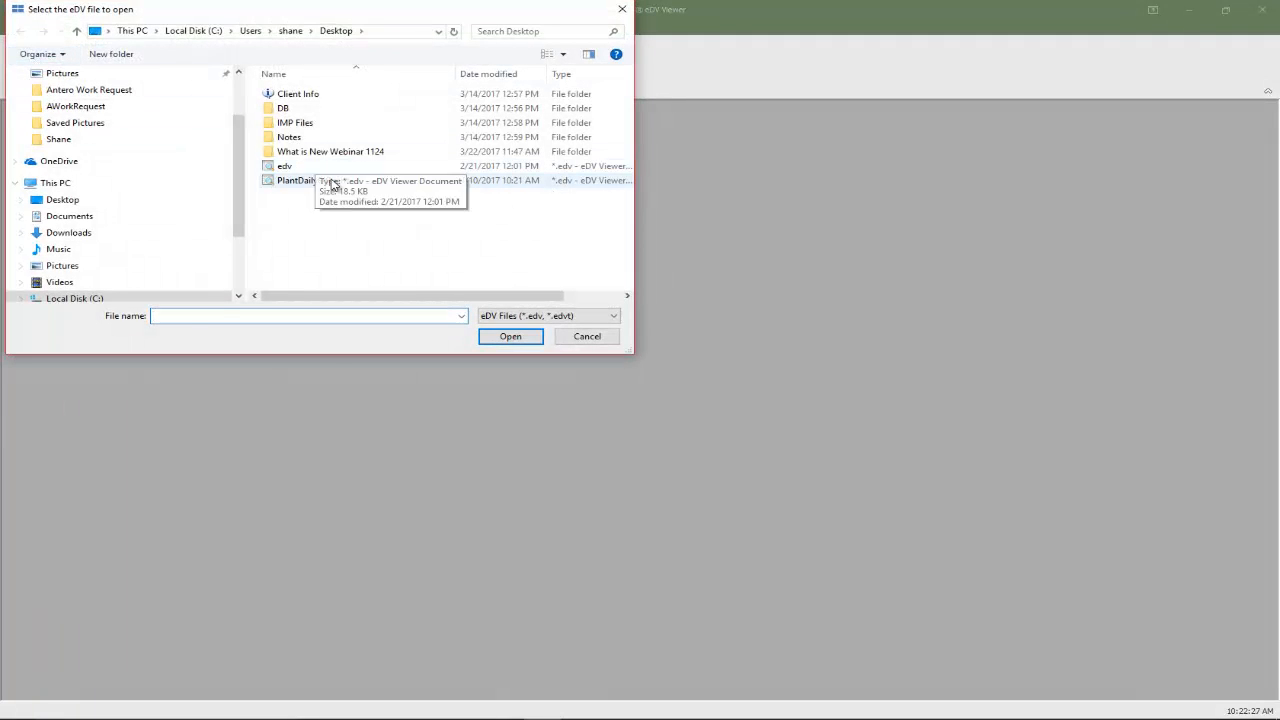
click(312, 180)
click(506, 338)
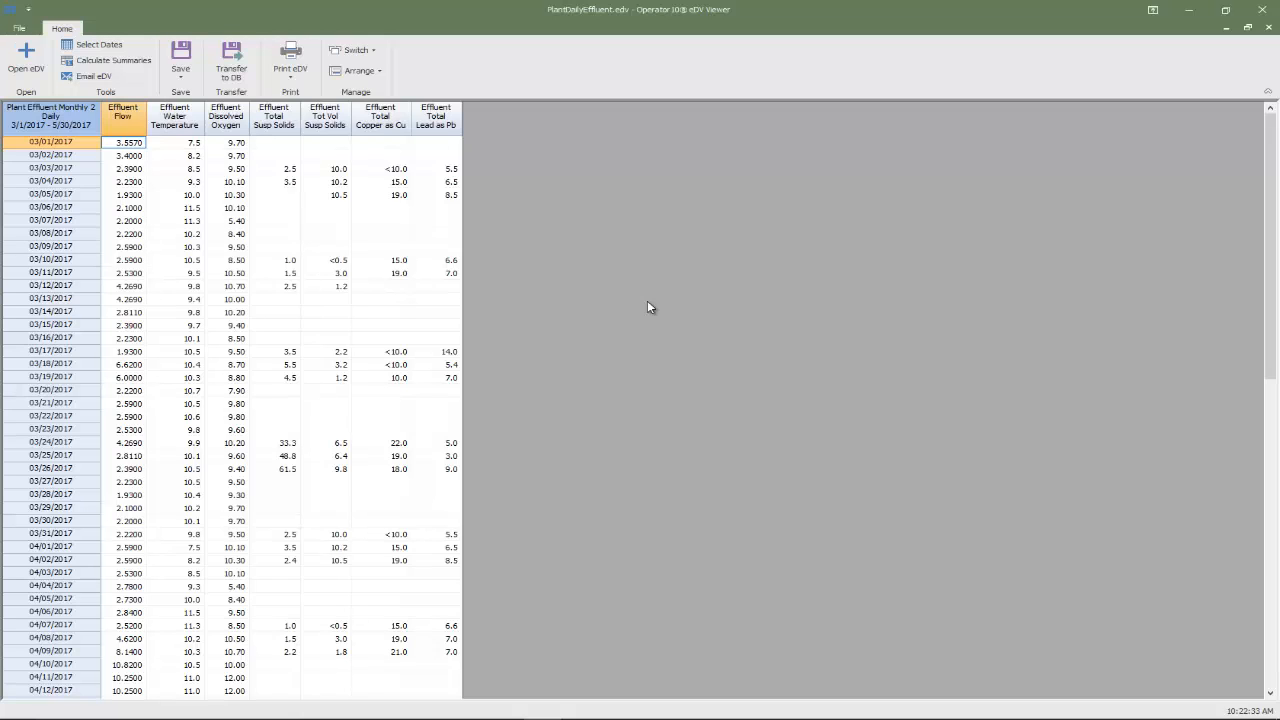
click(237, 66)
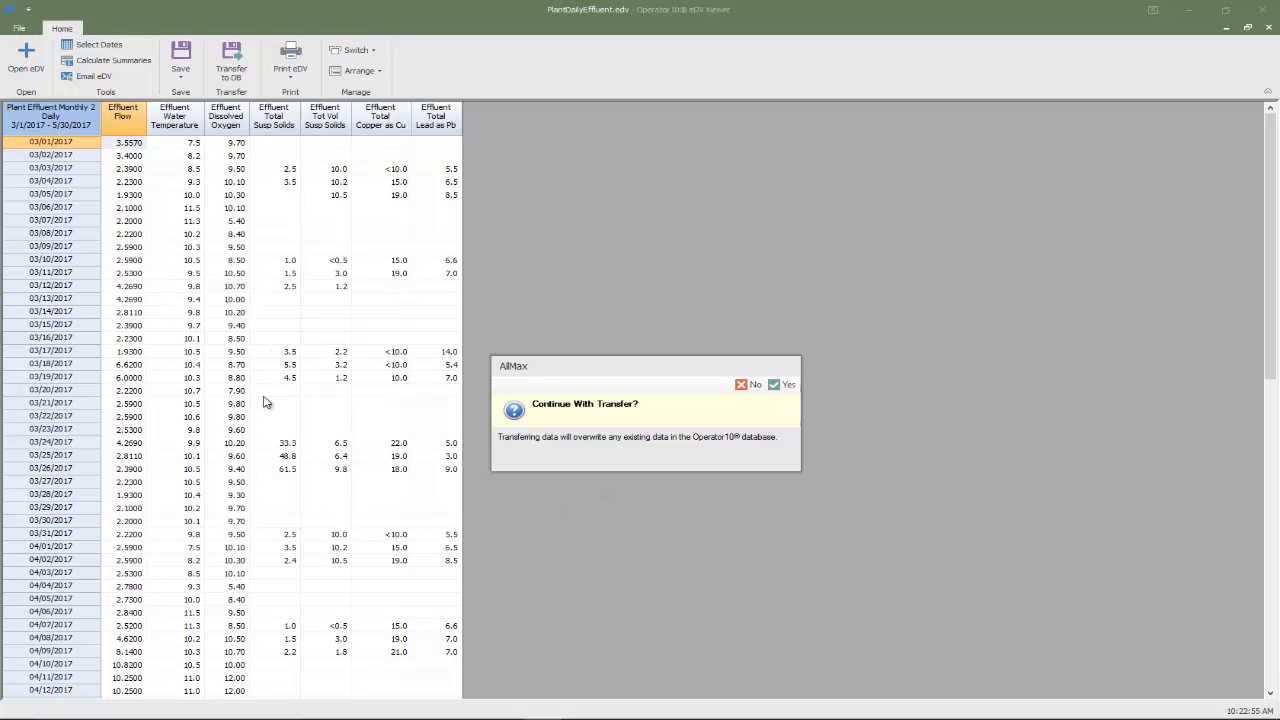
Step: Complete the transfer of all 637 records, declining to overwrite existing values with blanks
click(780, 386)
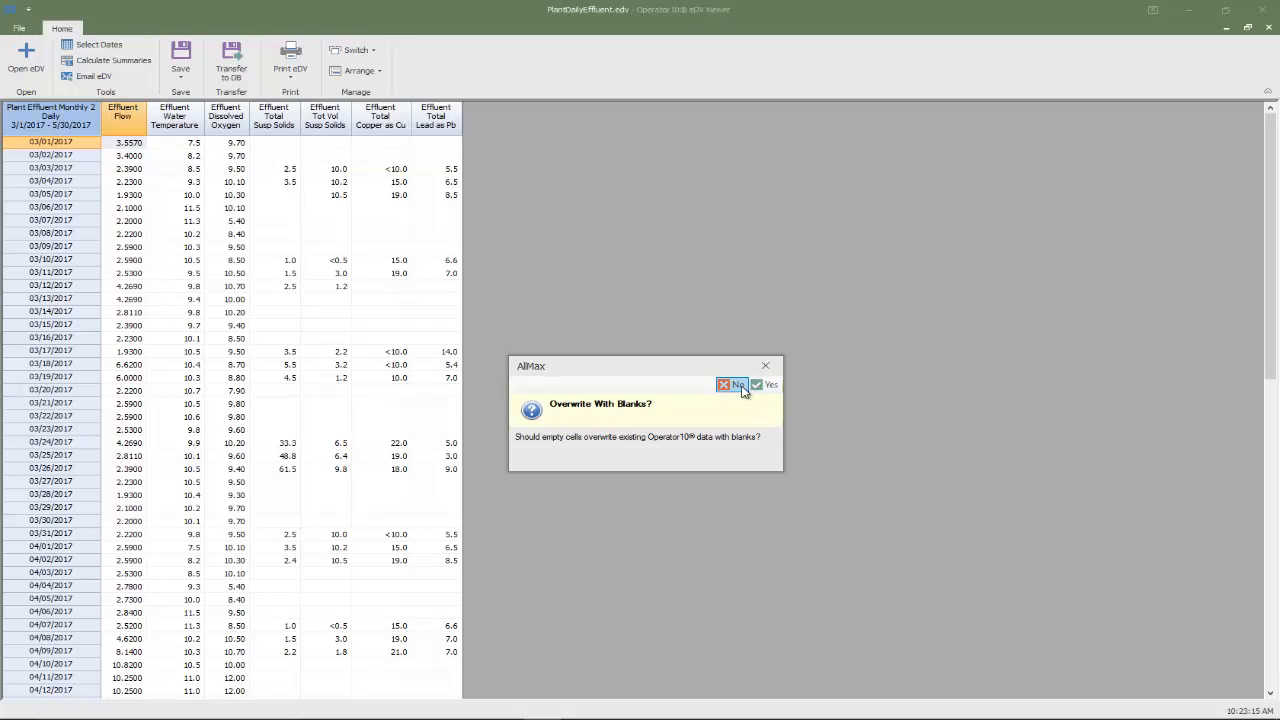
click(736, 386)
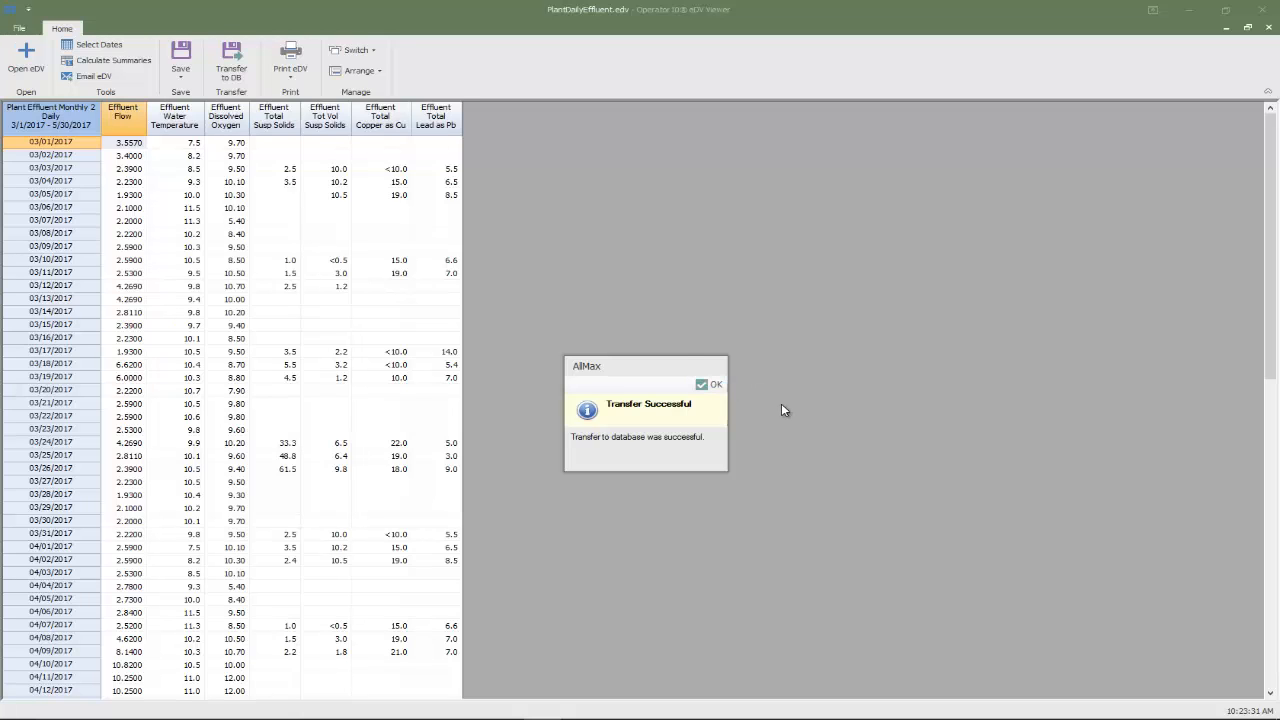
click(711, 384)
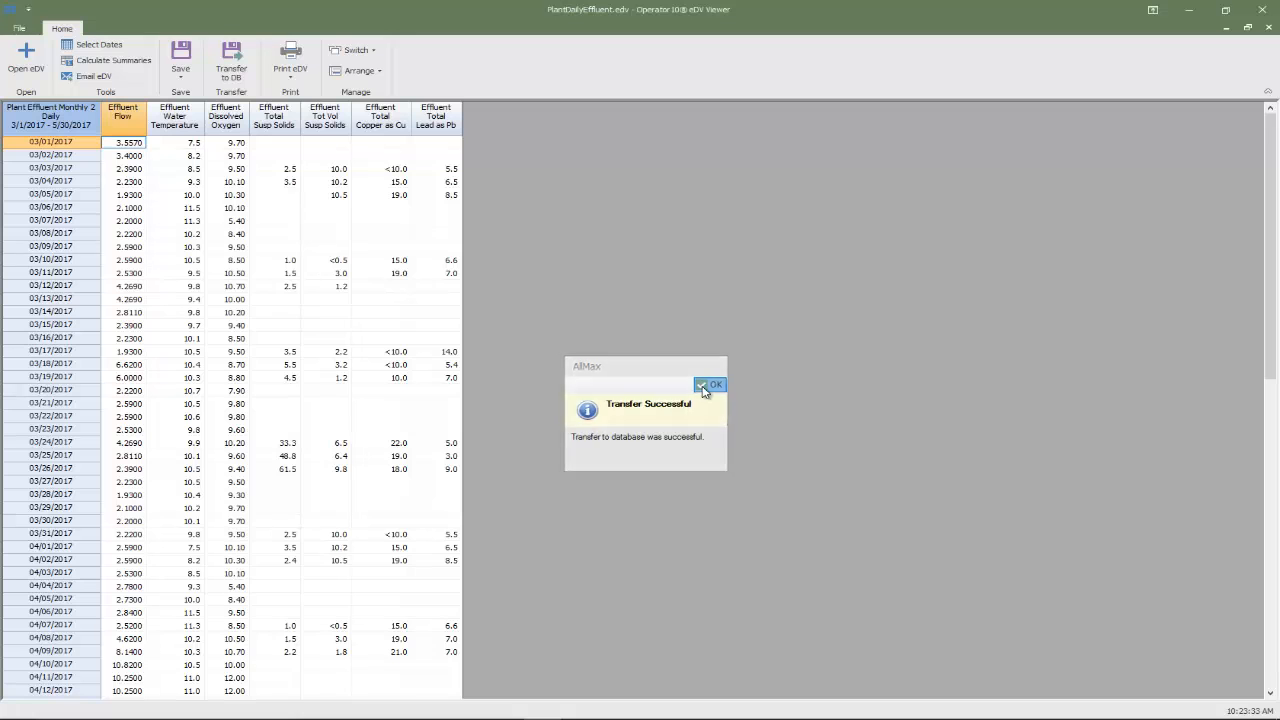
Step: Minimise the eDV Viewer and refresh Plant Effluent Monthly 2 to show the 4/12 and revised 4/9 values
click(1188, 10)
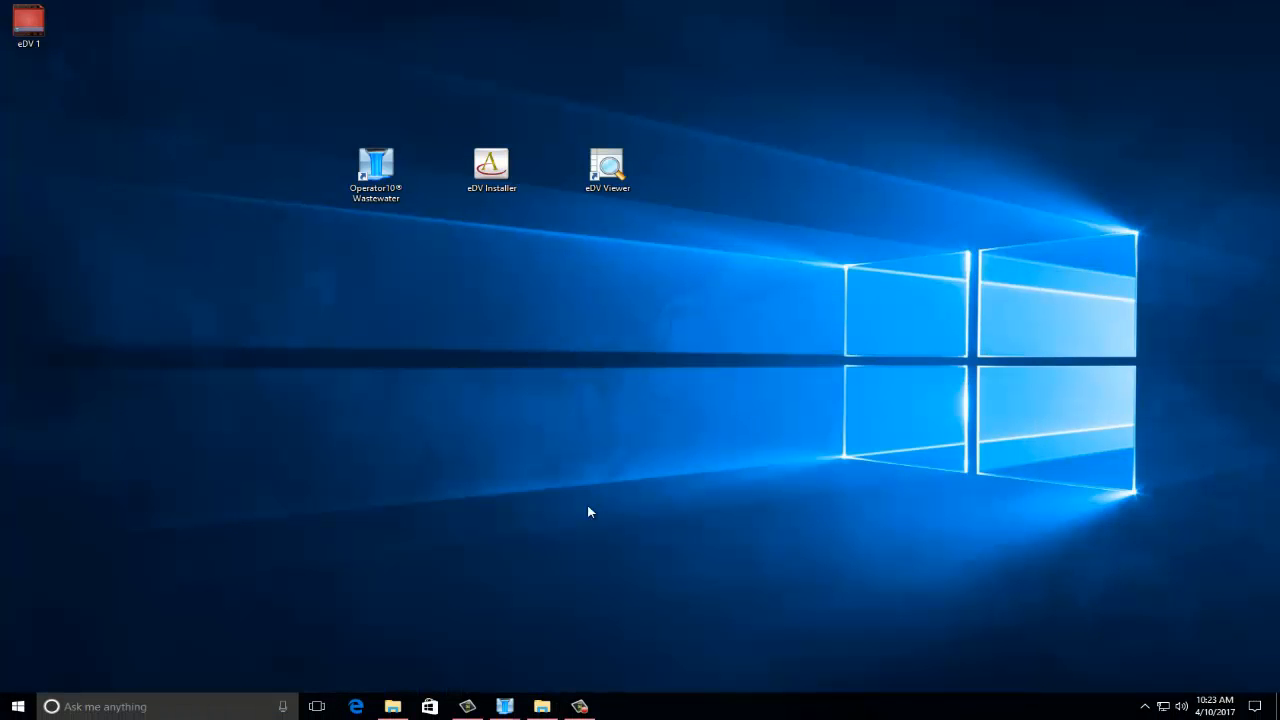
mouse_move(505, 712)
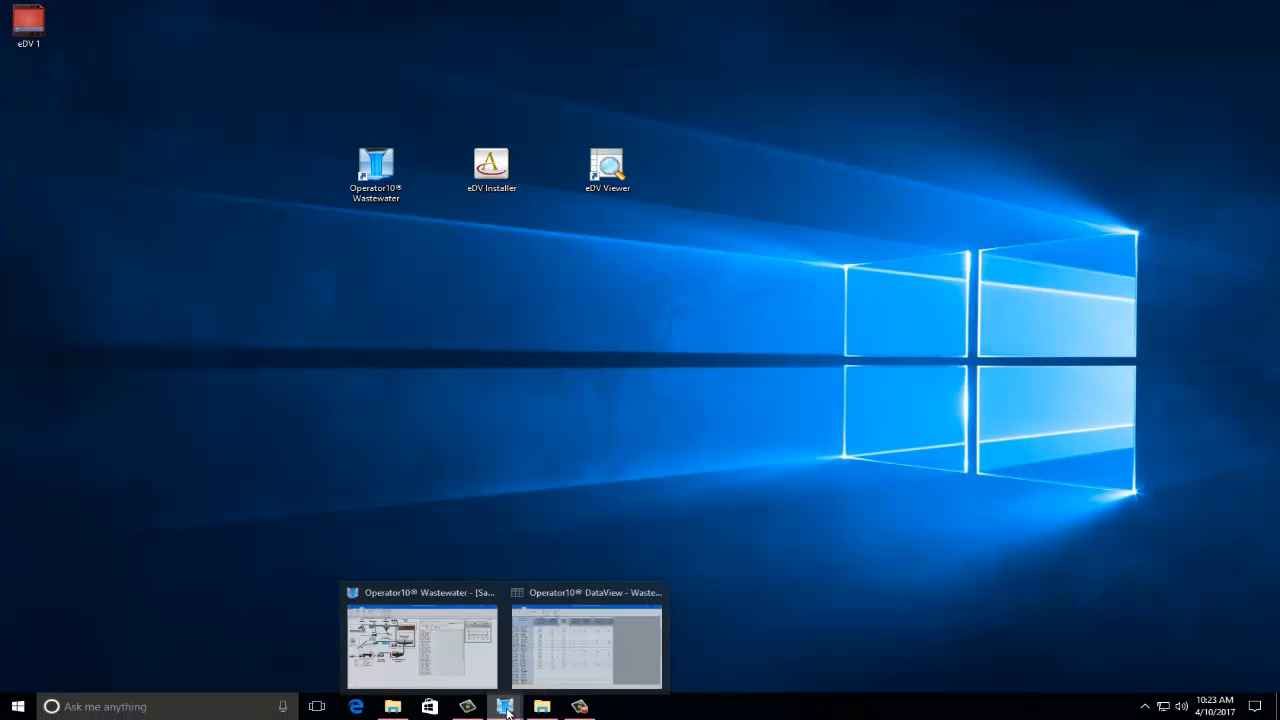
click(588, 660)
click(62, 28)
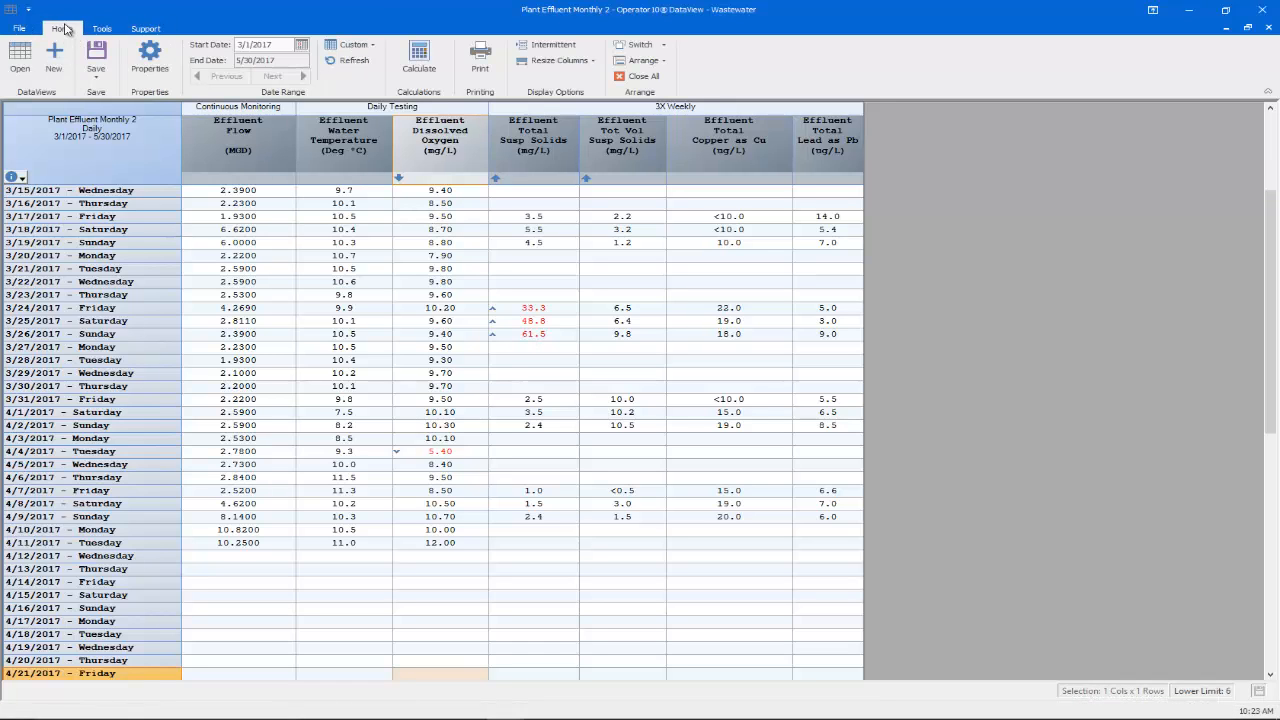
click(336, 63)
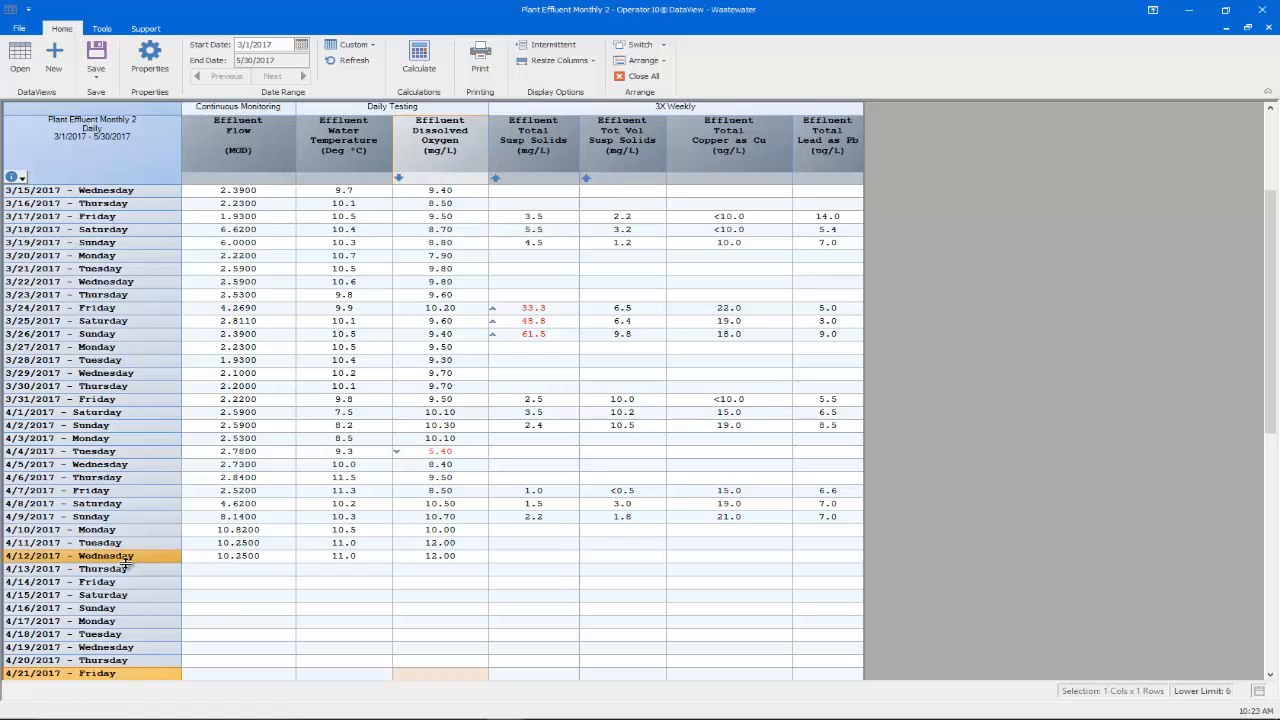